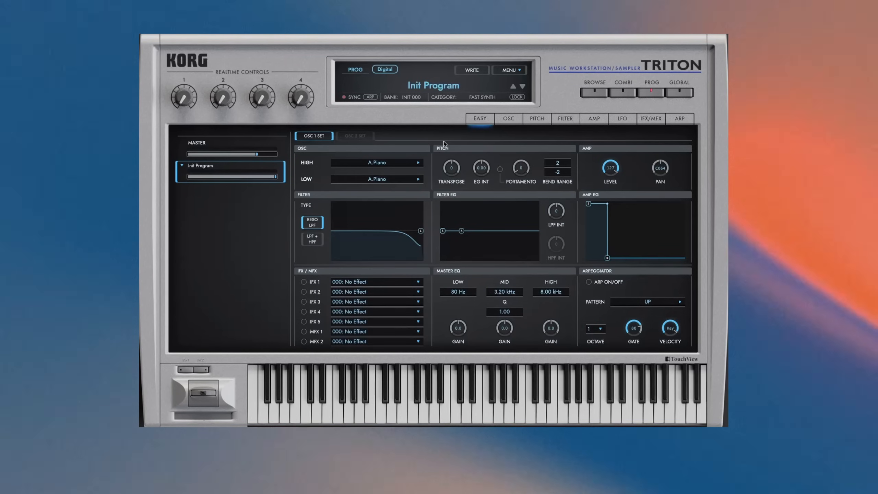
Load the factory Saw sample as the high sample of oscillator 1.
left_click(400, 162)
type("saw")
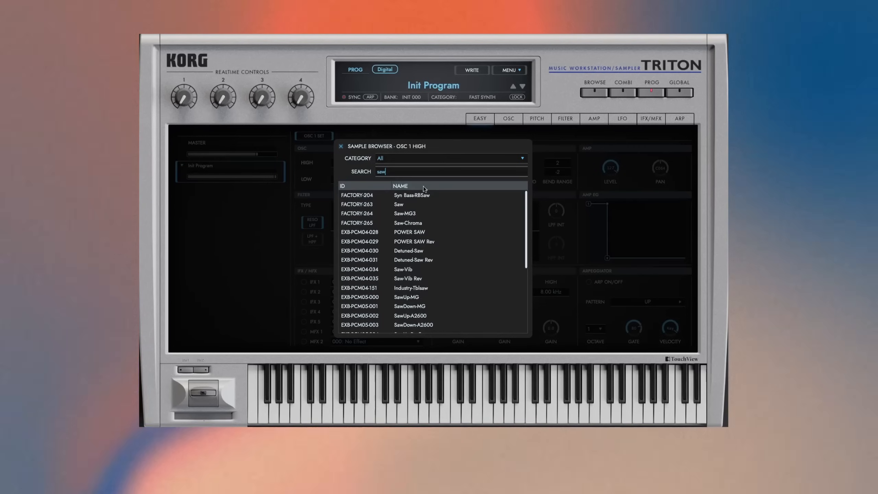
left_click(416, 204)
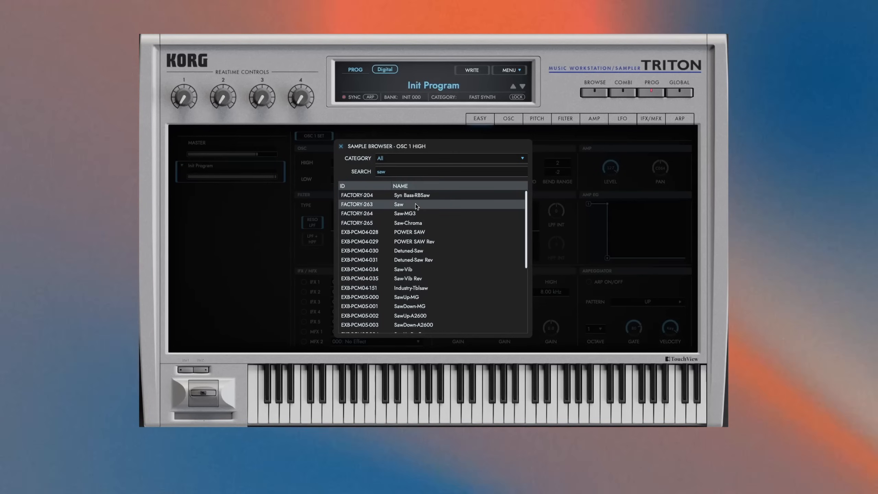
double_click(415, 204)
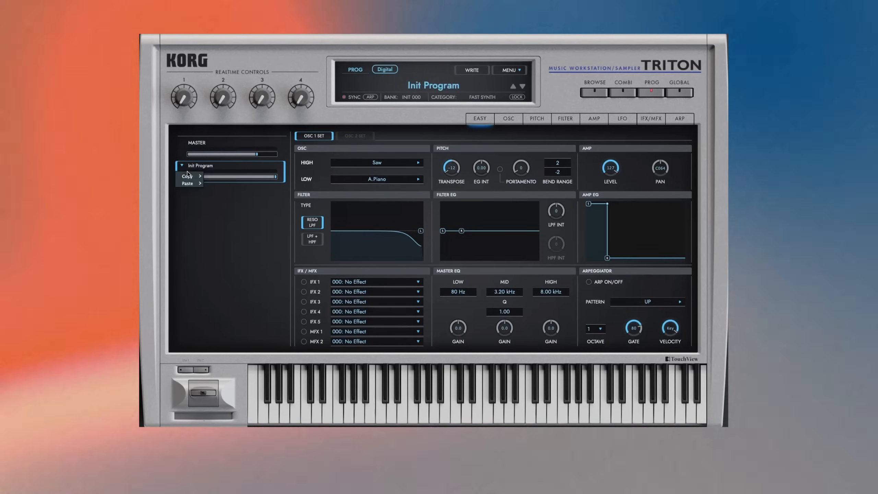
Copy the OSC 1 set to OSC 2, with the oscillator mode switched to Double.
mouse_move(189, 176)
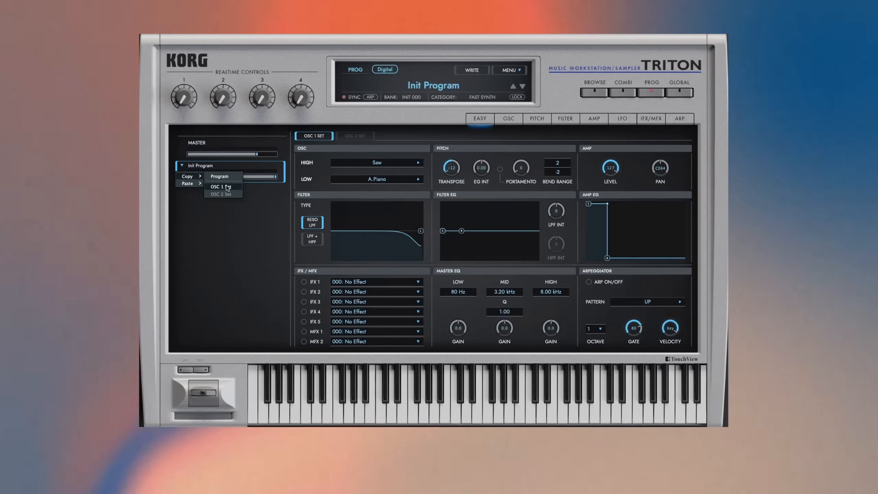
left_click(225, 186)
left_click(513, 118)
left_click(372, 168)
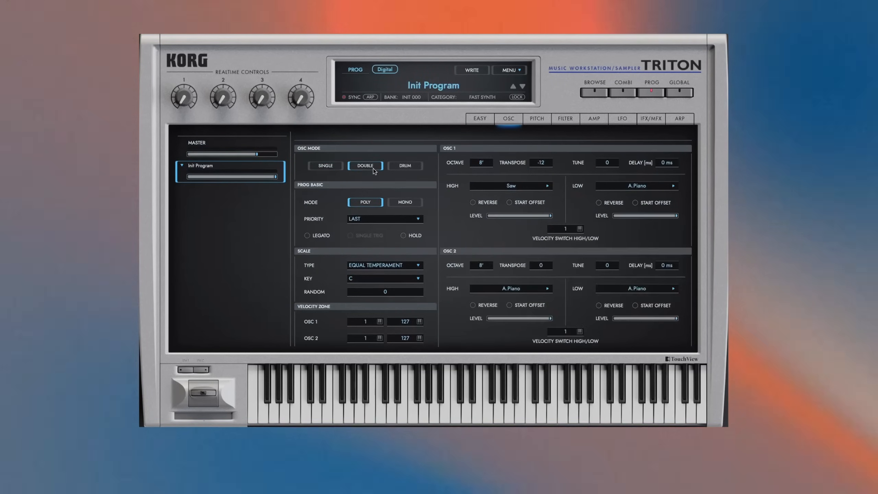
left_click(480, 119)
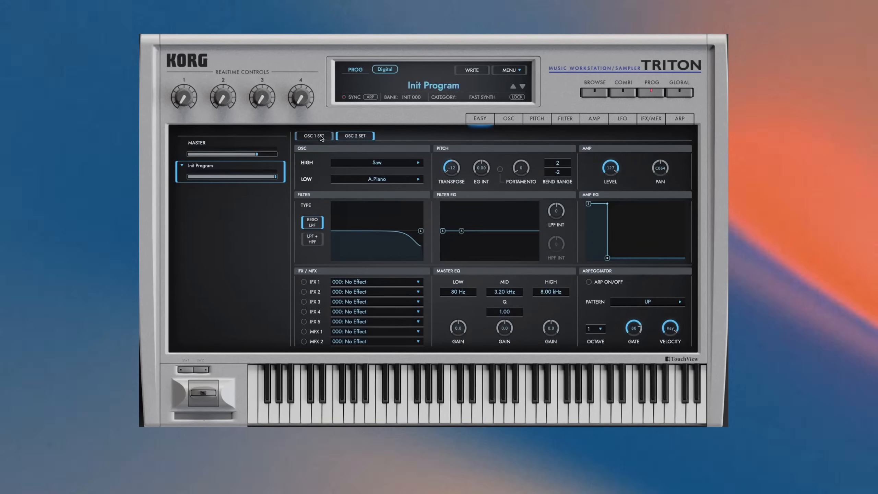
left_click(365, 138)
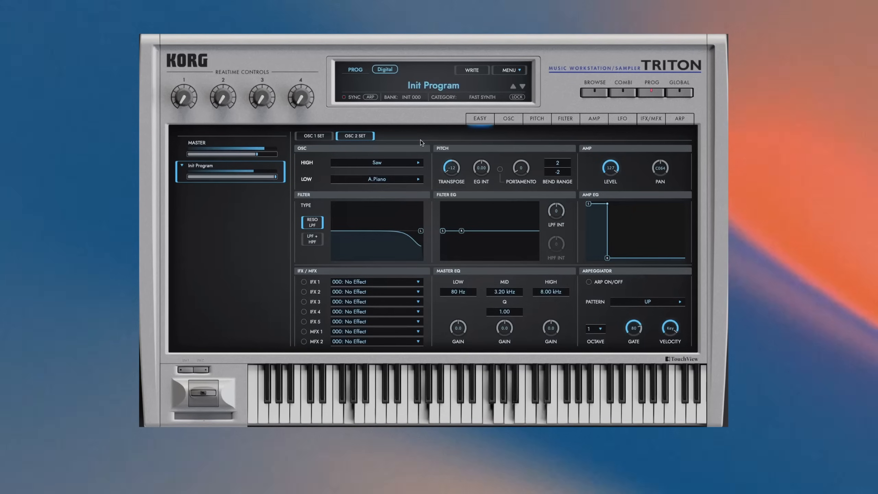
Try different detuning amounts on oscillator 2, taking its tune as low as -173 and settling on -3.
left_click(510, 119)
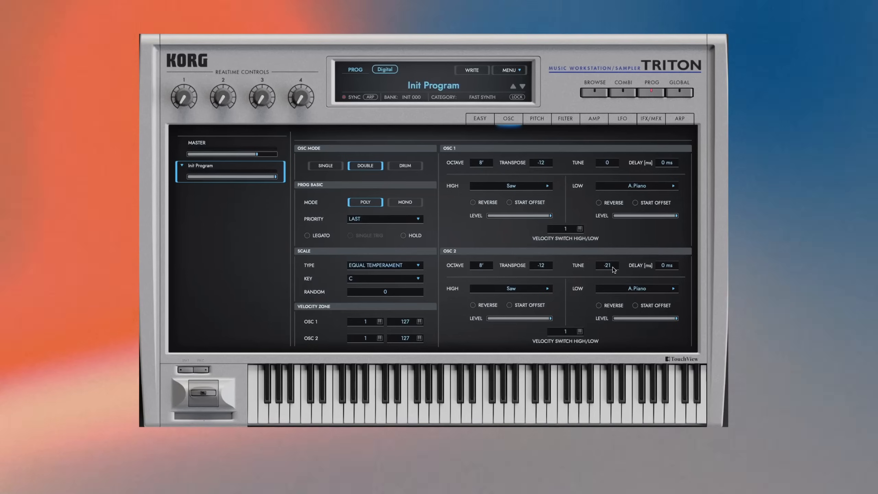
scroll(613, 267, "up", 19)
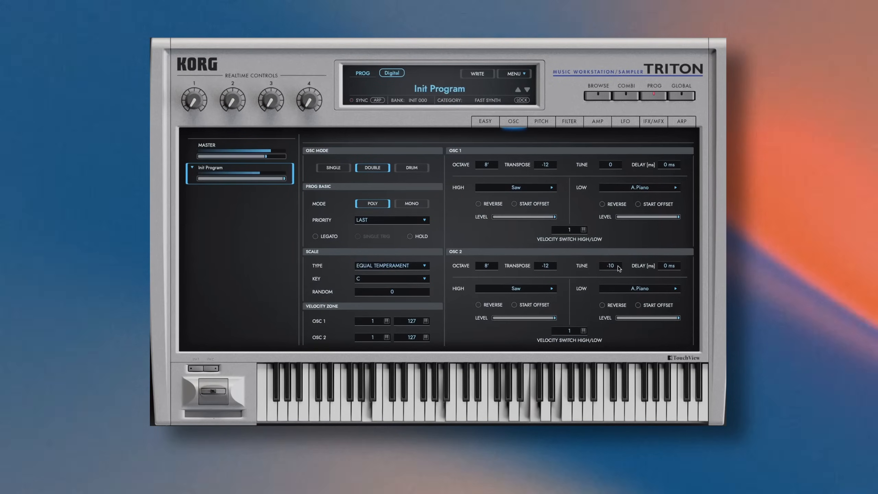
double_click(618, 266)
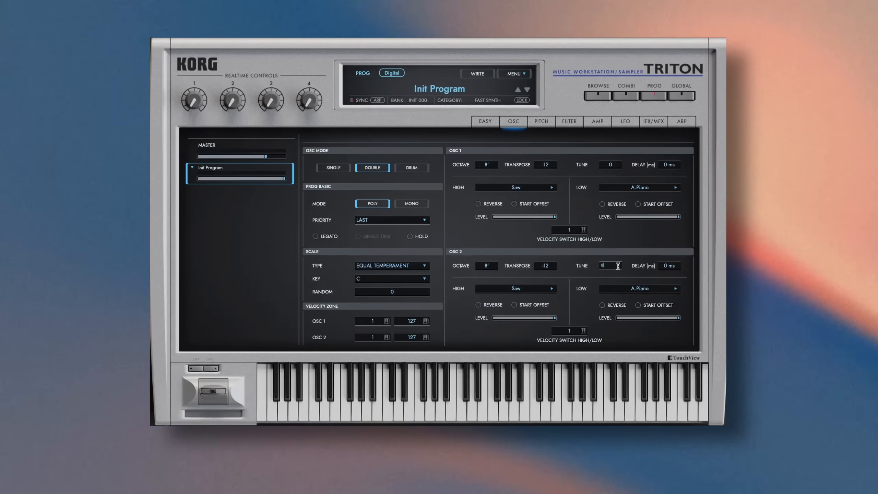
key("Return")
scroll(618, 265, "down", 6)
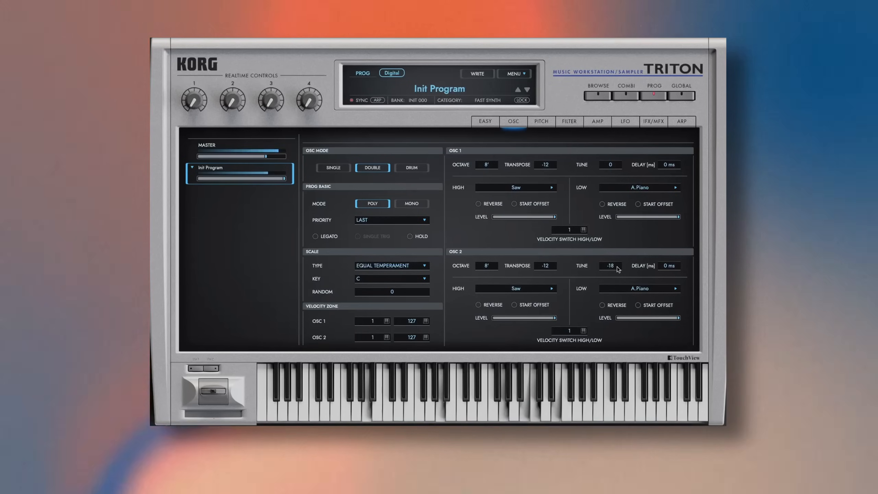
scroll(618, 269, "down", 15)
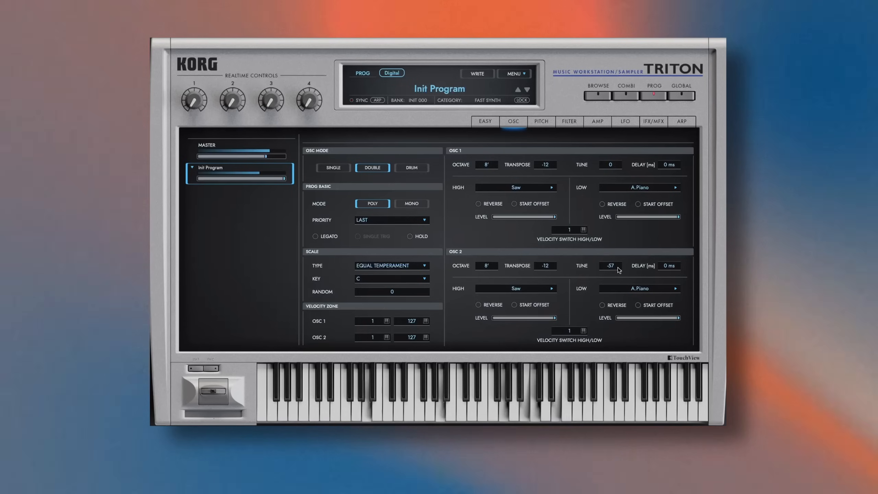
scroll(619, 273, "down", 9)
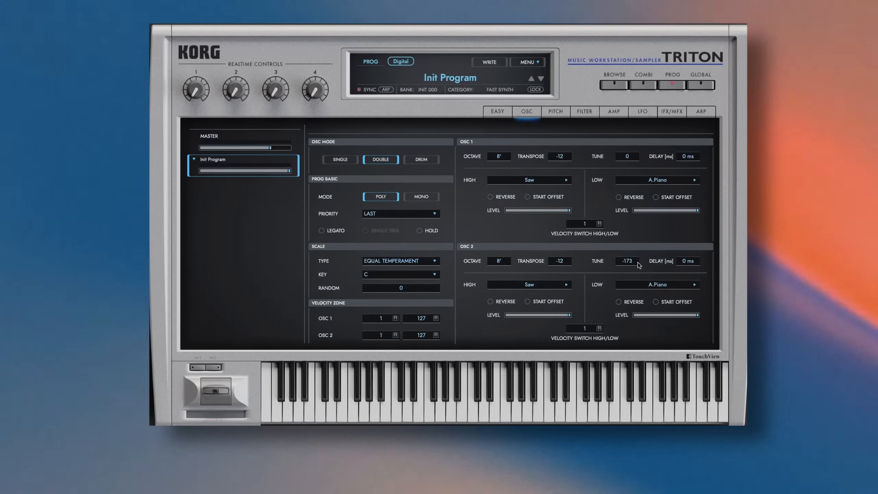
double_click(636, 261)
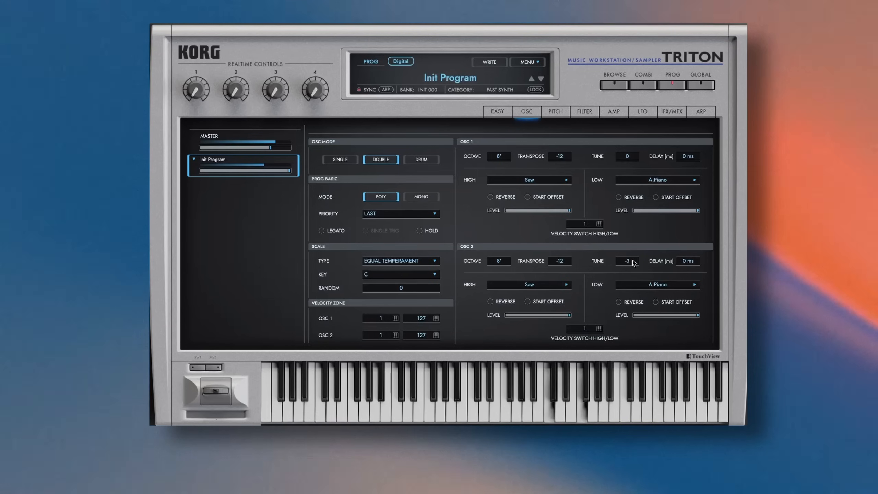
Lower the resonant low-pass filter cutoff of the oscillators to around the middle of the filter graph.
left_click(493, 115)
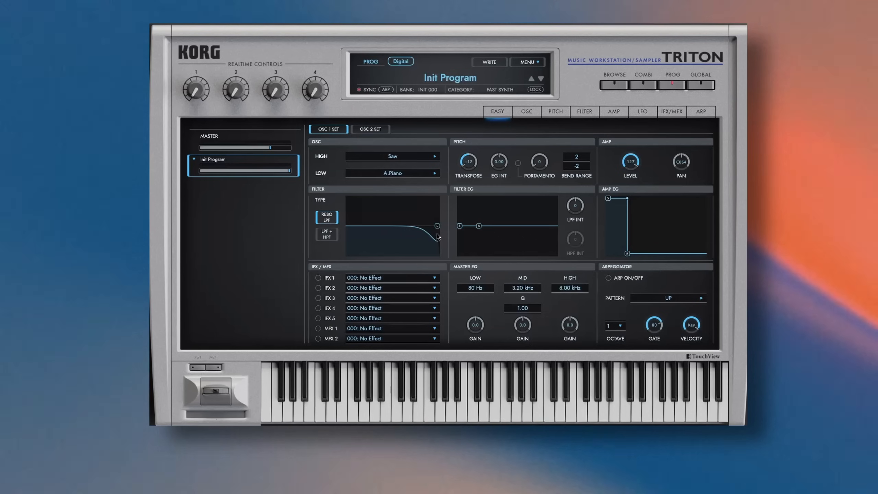
left_click_drag(424, 234, 395, 232)
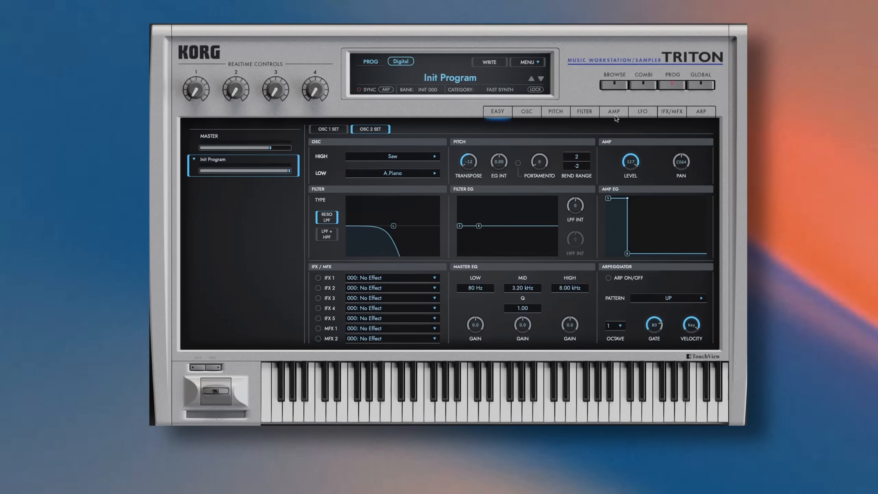
Set the LFO 1 waveform to Sine for both oscillator 1 and oscillator 2.
left_click(615, 115)
left_click(636, 113)
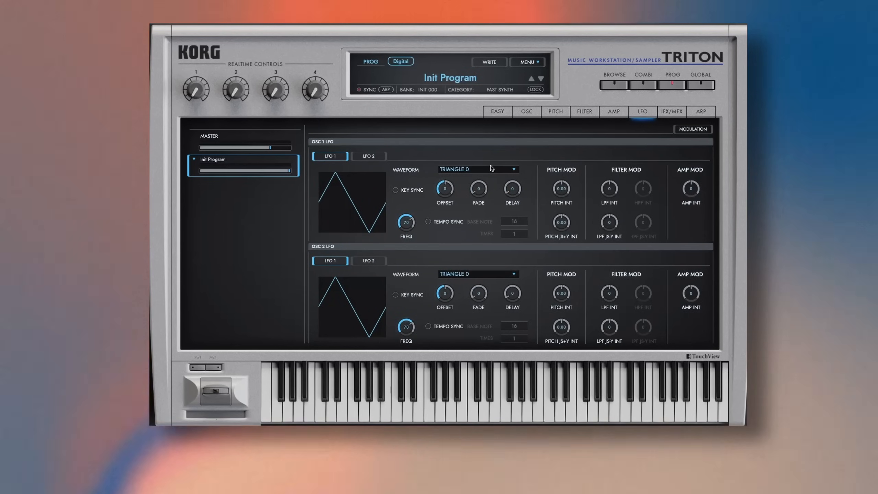
left_click(480, 168)
left_click(464, 234)
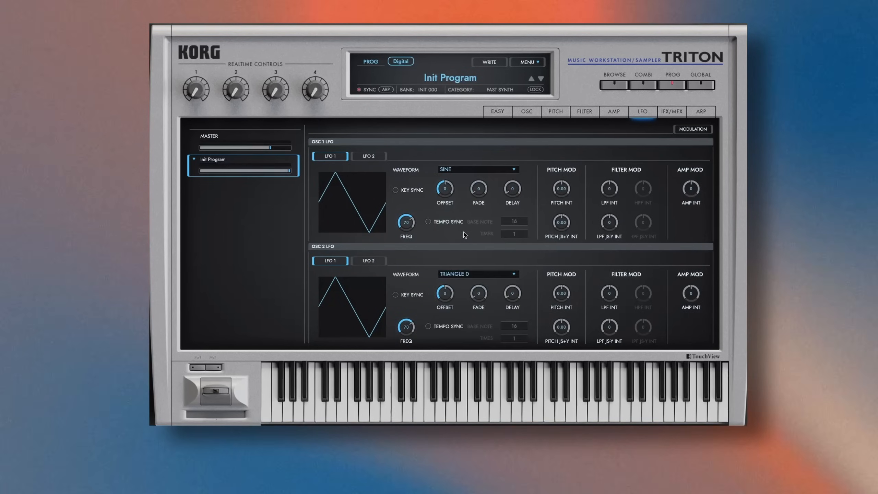
left_click(477, 274)
left_click(464, 339)
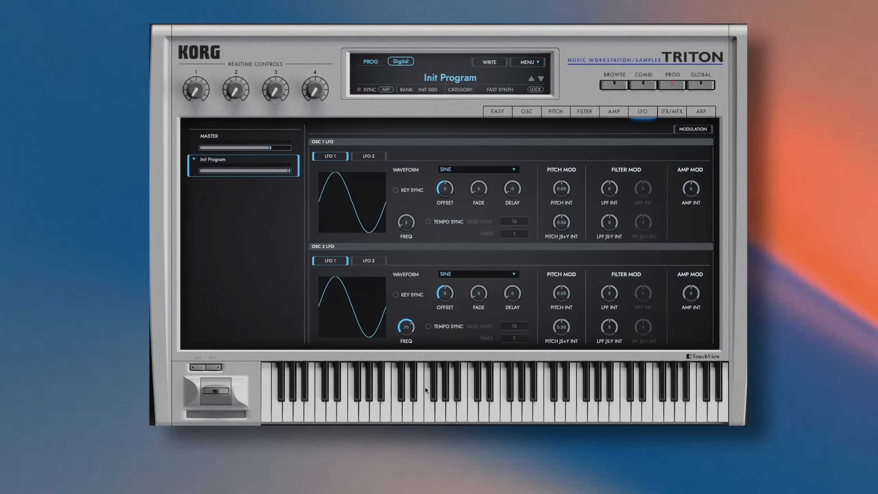
Lower oscillator 2's LFO 1 frequency to near its minimum and enable key sync for LFO 1 on both oscillators.
left_click_drag(404, 350, 395, 386)
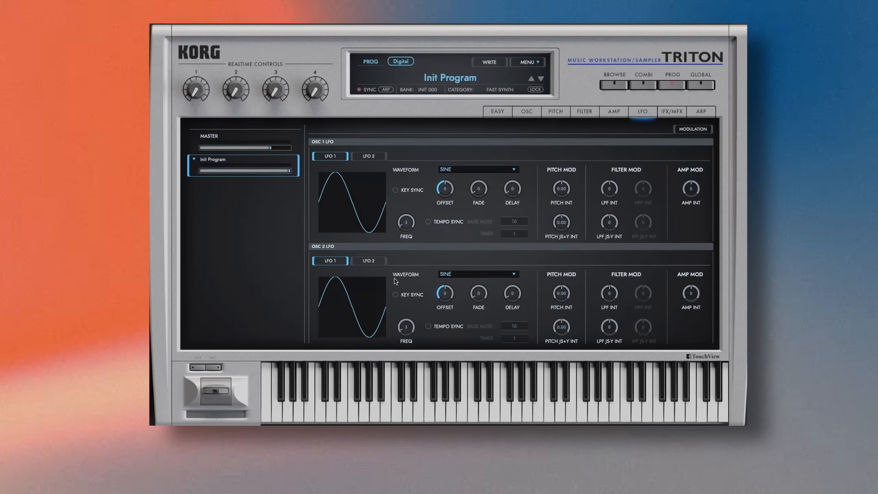
left_click(395, 294)
left_click(395, 189)
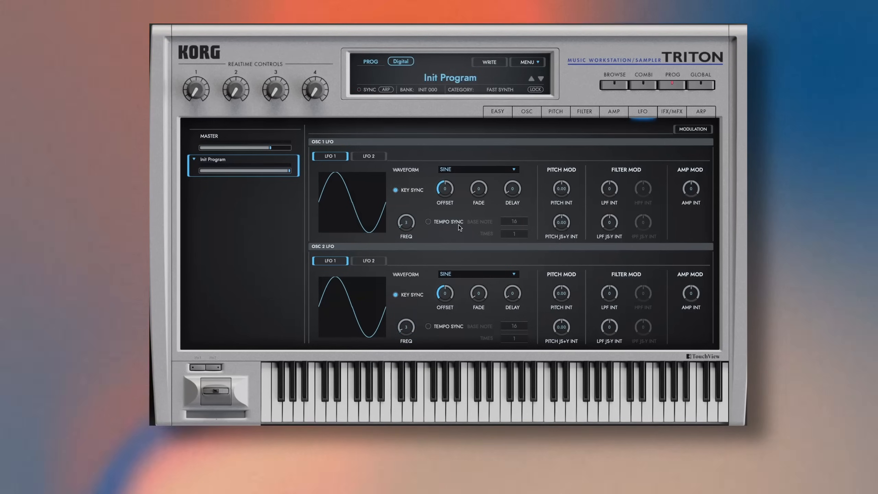
Apply LFO 1 to the low-pass filters, setting the intensity to 15 on oscillator 1 and a similar amount on oscillator 2.
left_click_drag(630, 288, 616, 259)
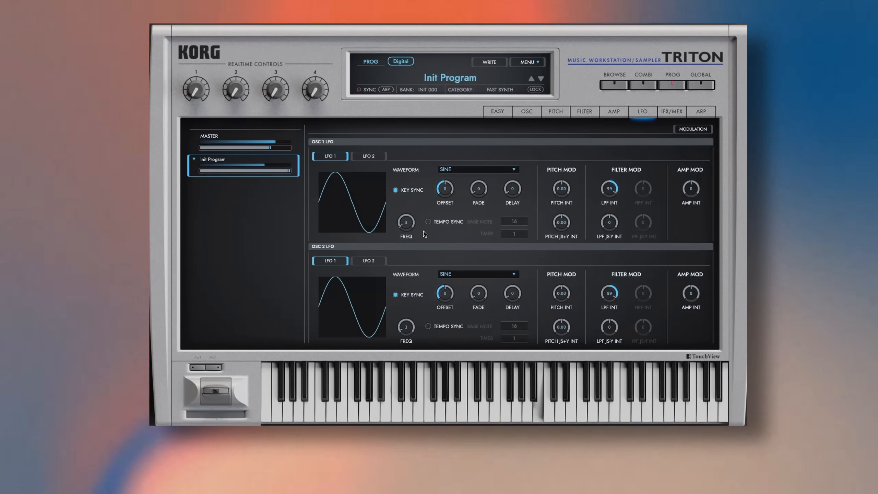
left_click_drag(609, 189, 610, 211)
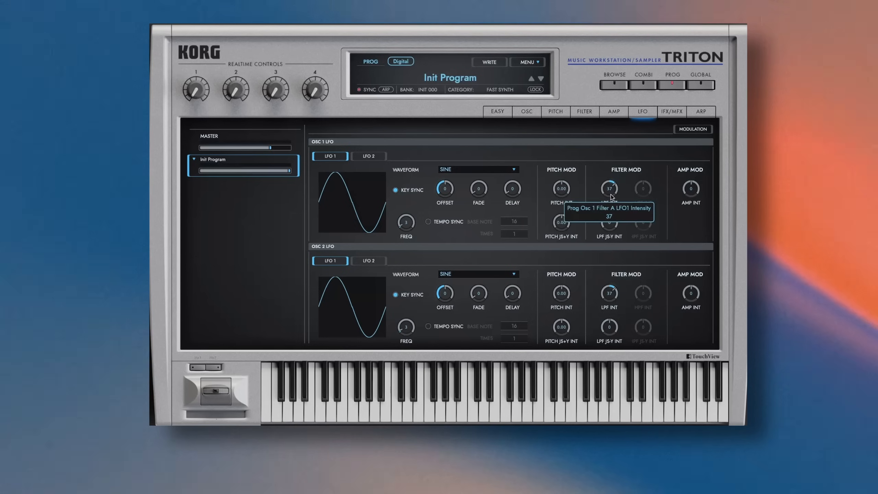
left_click_drag(611, 199, 611, 204)
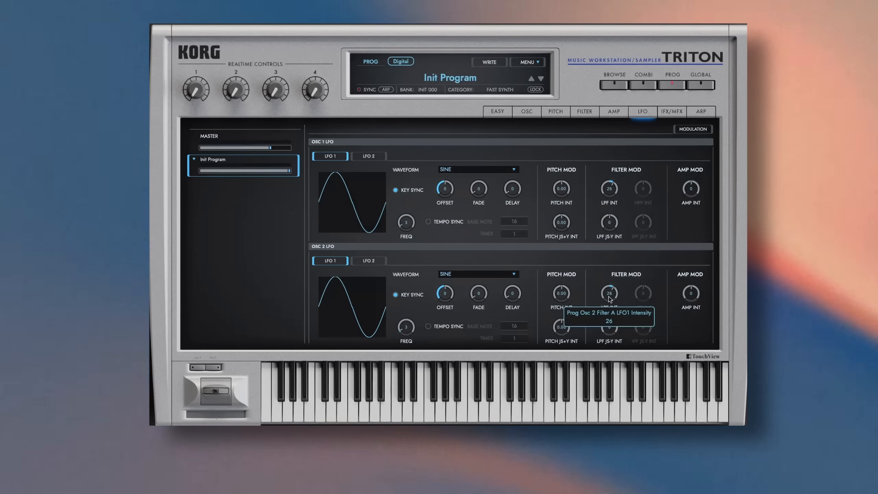
left_click_drag(609, 298, 609, 301)
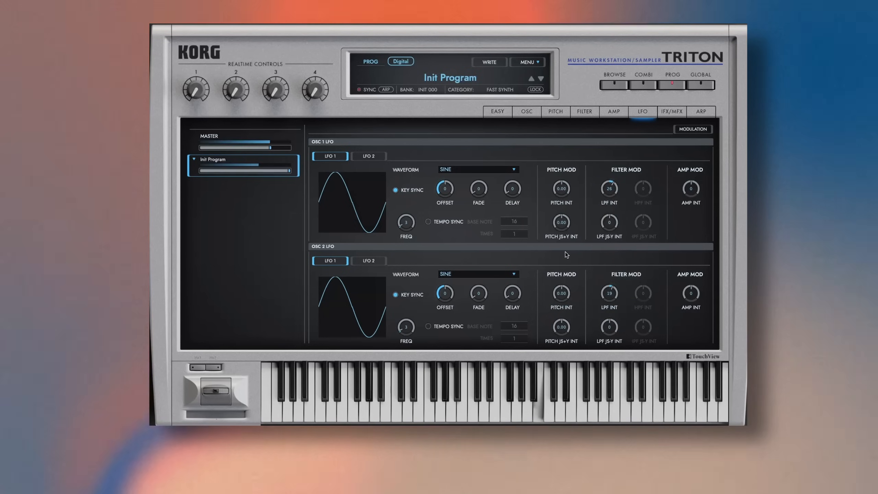
left_click_drag(611, 199, 612, 214)
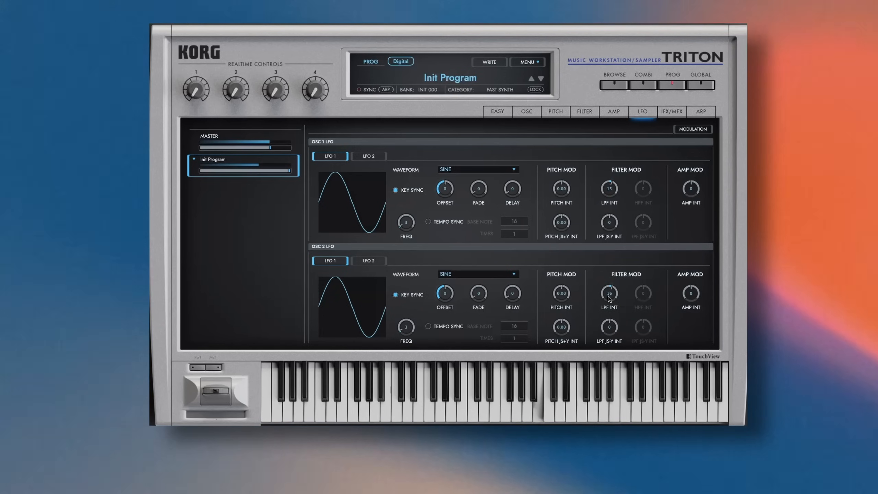
Set the tune of oscillator 2 to -8.
left_click(498, 111)
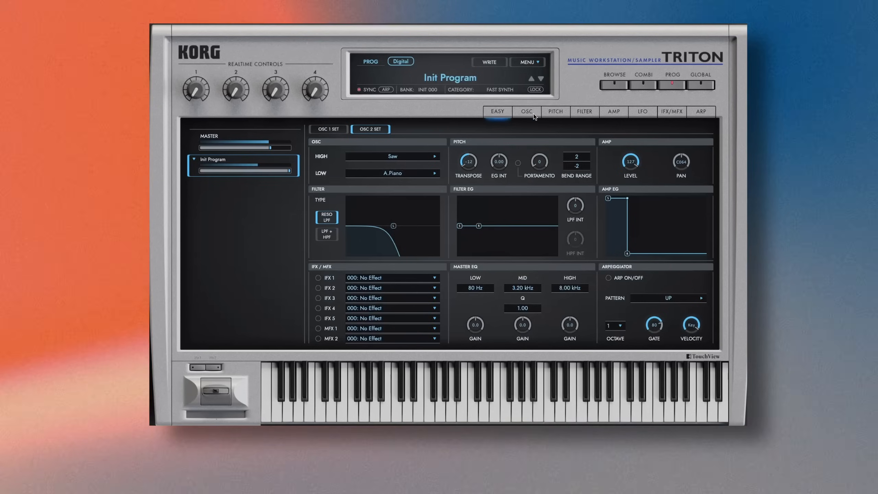
left_click(522, 114)
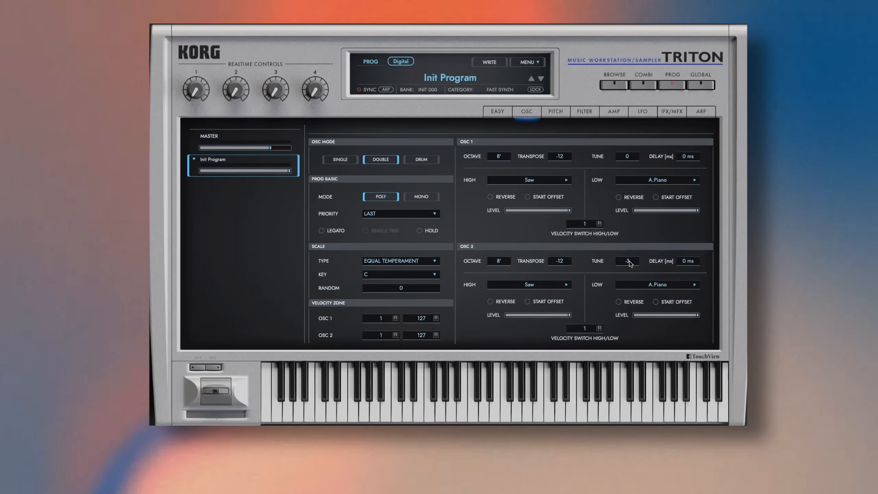
left_click_drag(629, 261, 634, 264)
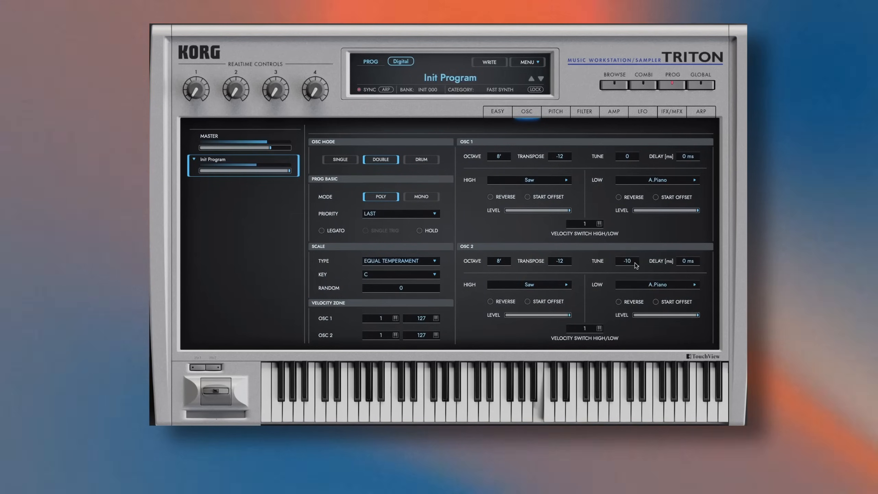
scroll(635, 263, "up", 2)
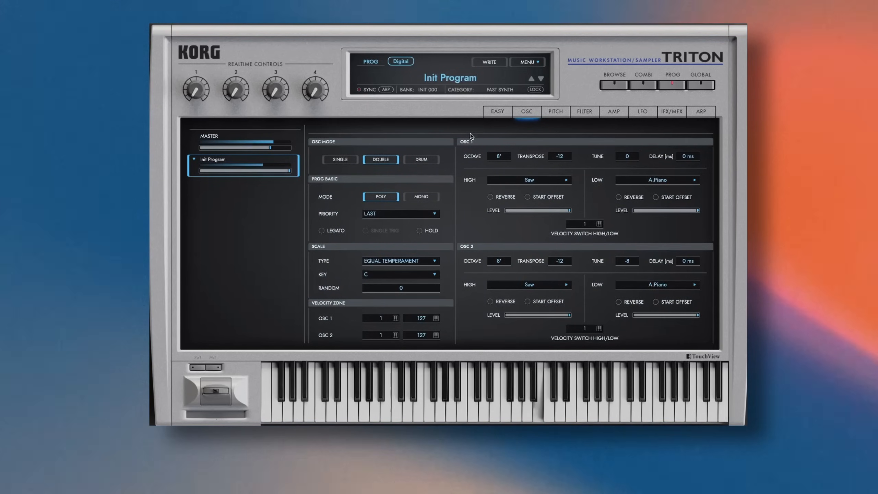
Turn on master effect MFX 2 with 054: Reverb Wet Plate and raise its level to the master.
left_click(491, 117)
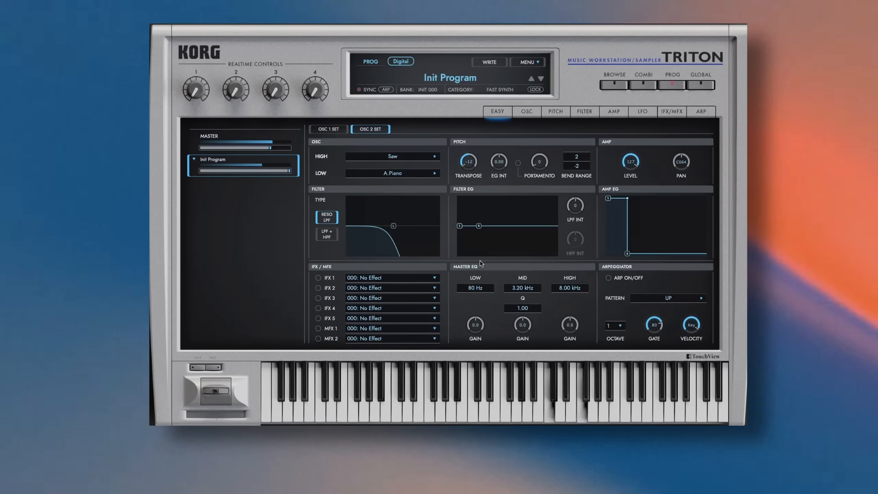
left_click(667, 112)
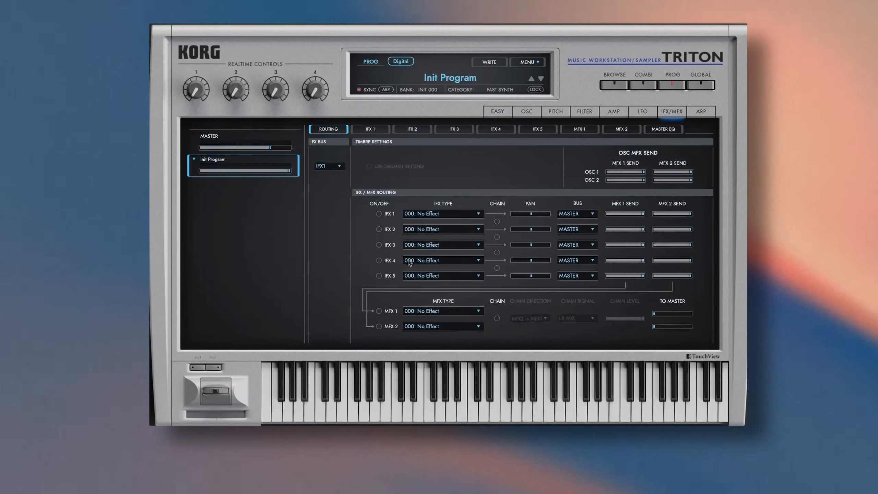
left_click(379, 326)
left_click(442, 326)
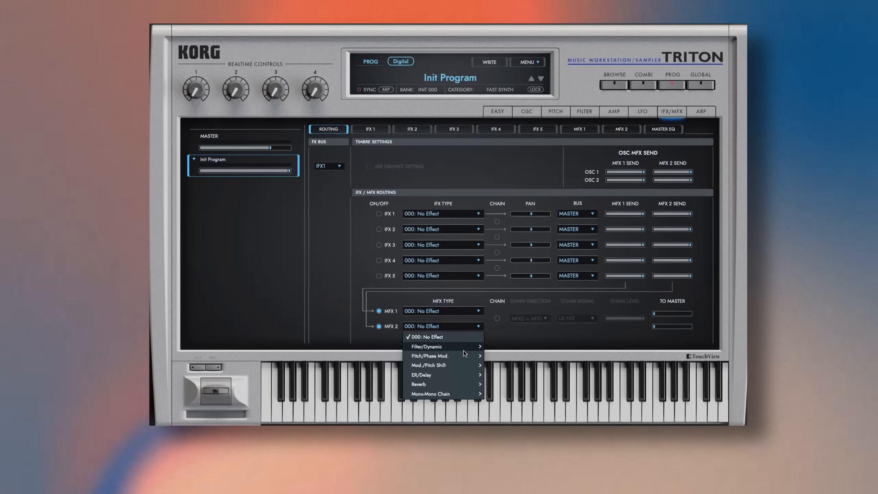
mouse_move(446, 384)
left_click(516, 356)
left_click_drag(654, 327, 681, 325)
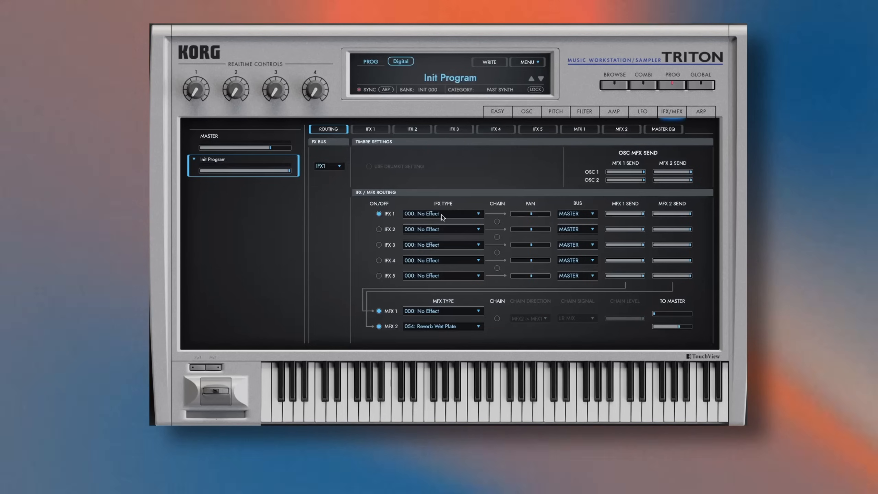
Assign 016: Stereo Chorus to insert effect IFX 1 and toggle it off and on to compare the sound.
left_click(442, 214)
mouse_move(460, 248)
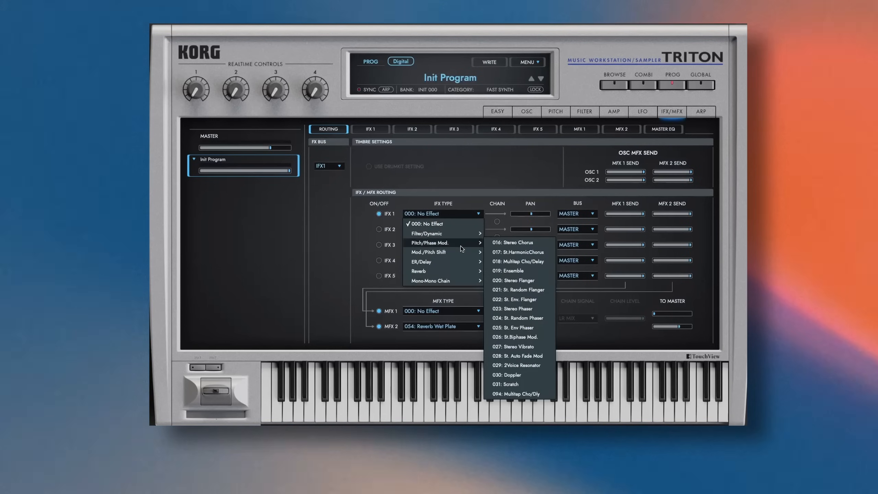
left_click(539, 243)
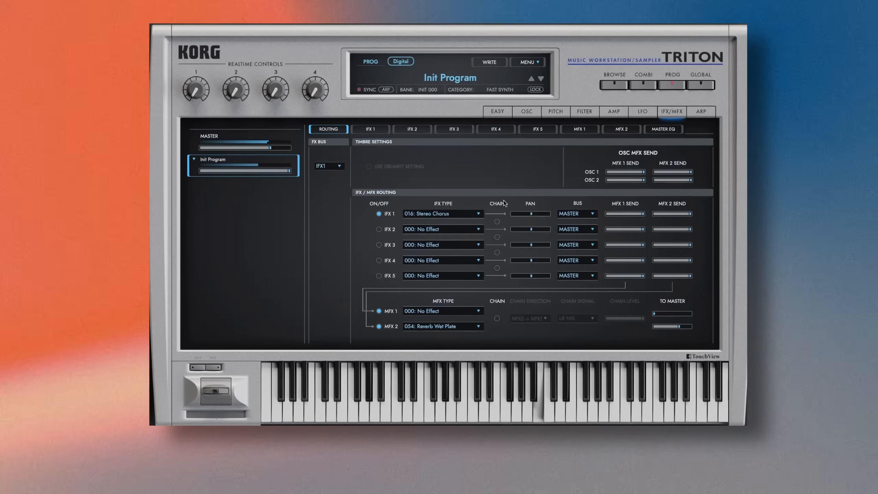
left_click(379, 213)
left_click(380, 214)
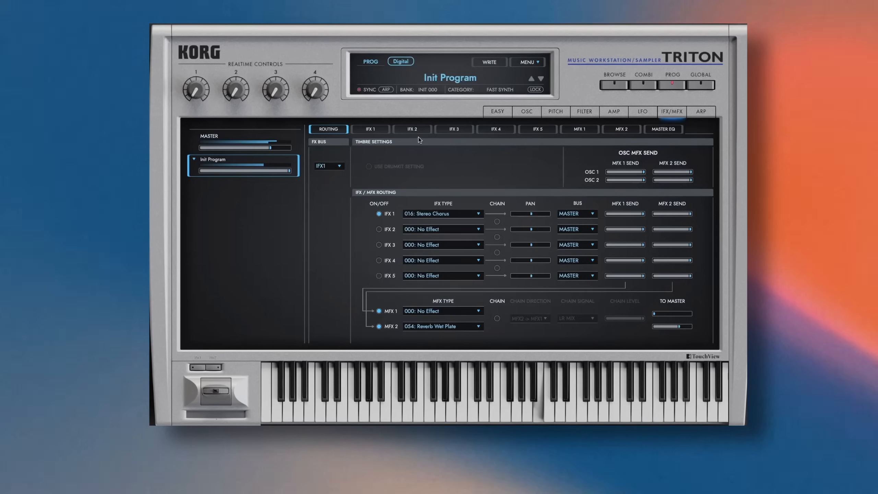
Reduce the LFO 1 low-pass filter intensity to 10 on both oscillators.
left_click(637, 111)
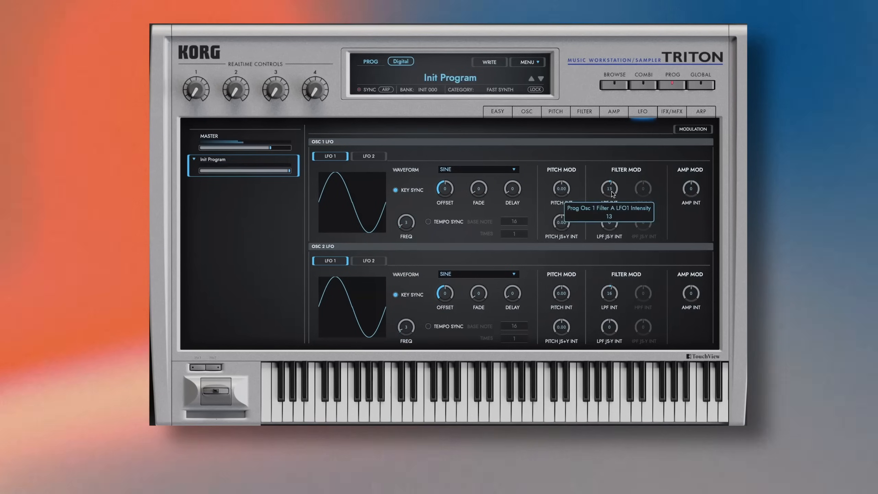
left_click_drag(611, 192, 611, 197)
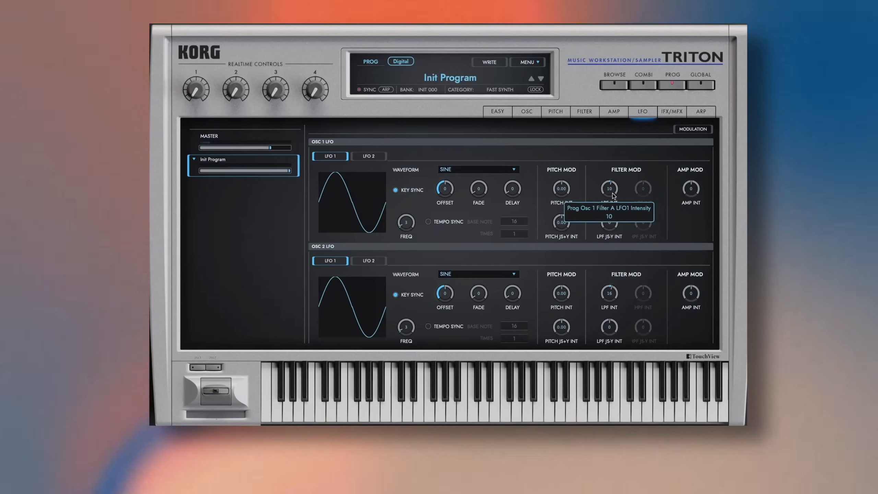
left_click_drag(611, 296, 612, 301)
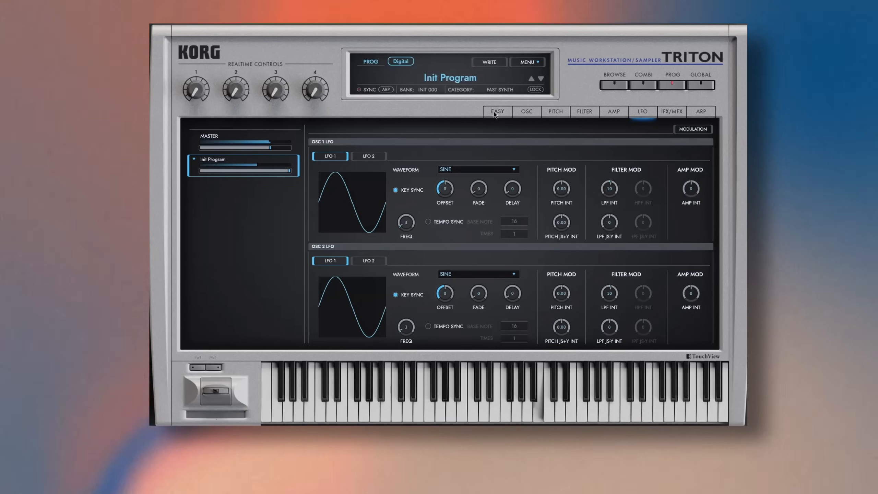
Lower oscillator 1's low-pass filter cutoff to 42 and bring up the settings of oscillator 2.
left_click(494, 111)
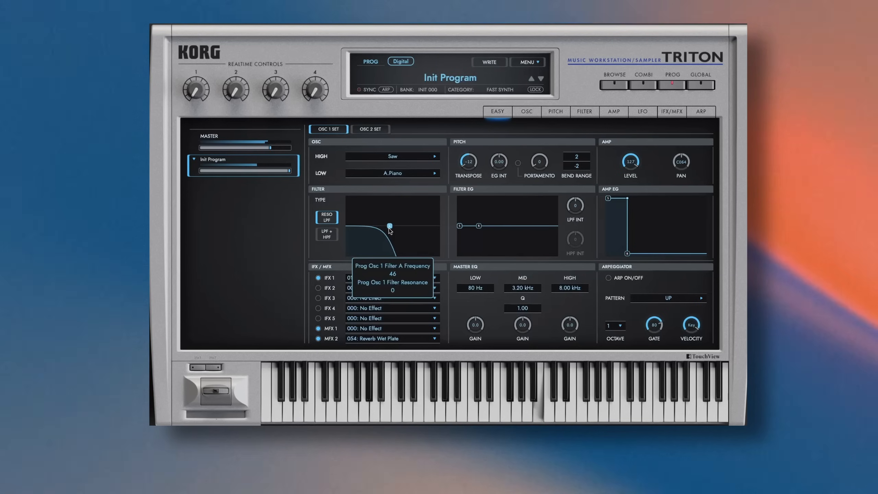
left_click_drag(389, 232, 387, 232)
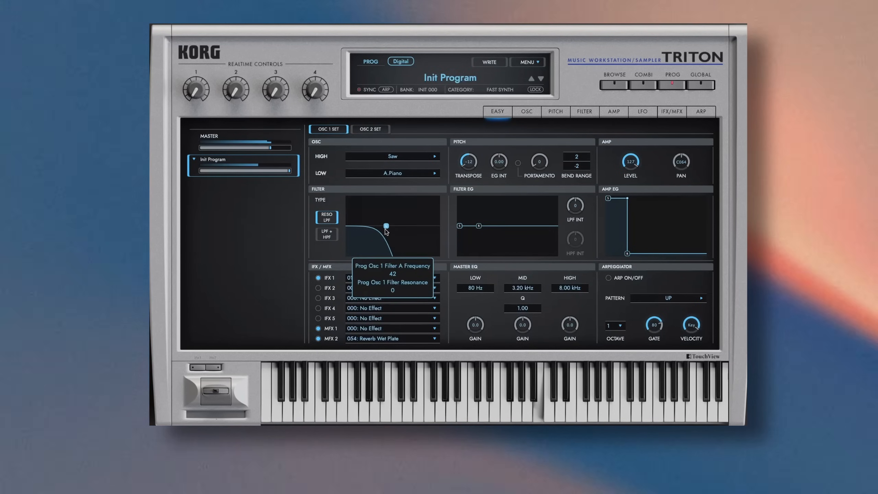
left_click(375, 130)
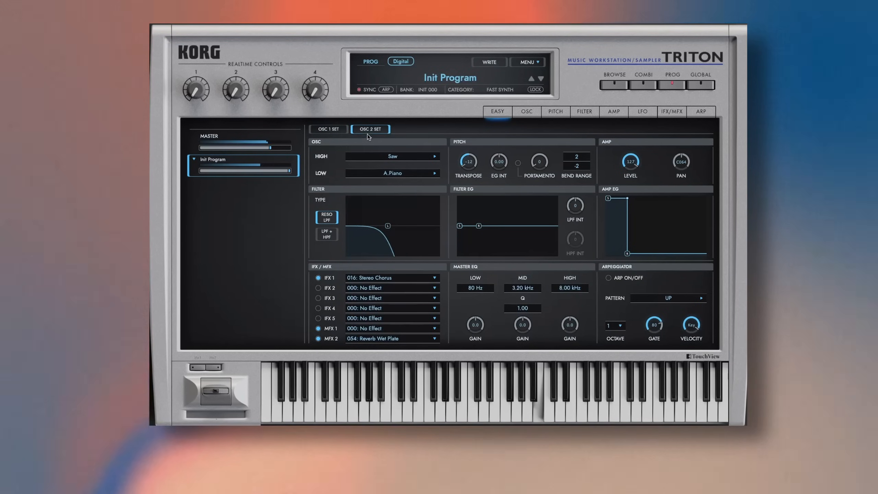
Lengthen the amp envelope release slightly and raise the master volume to its maximum.
left_click(340, 129)
left_click_drag(627, 254, 640, 254)
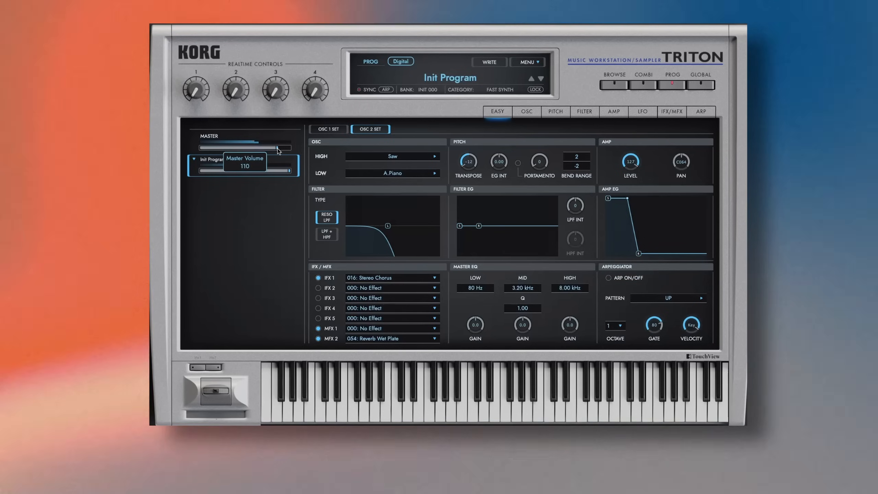
left_click_drag(277, 149, 298, 153)
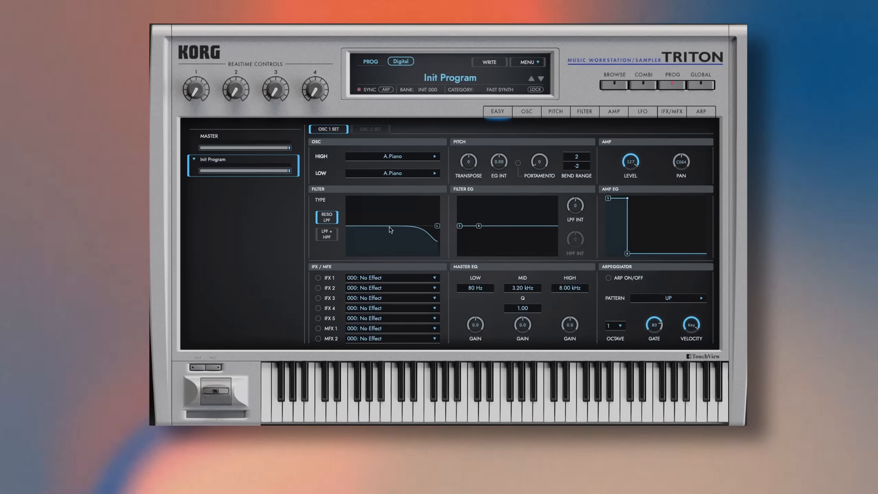
In the new Init Program, choose Voice-Pop Ooh from the Choir category as oscillator 1's high sample.
left_click(420, 158)
left_click(428, 165)
type("saw")
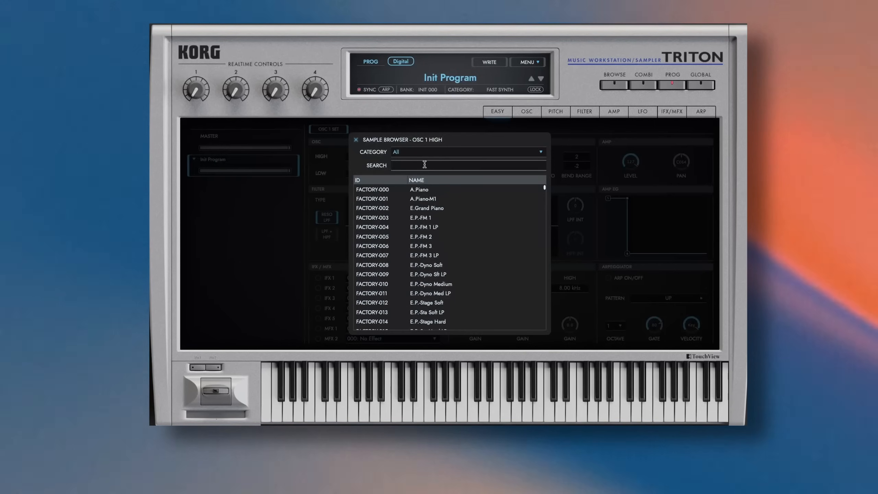
left_click(430, 152)
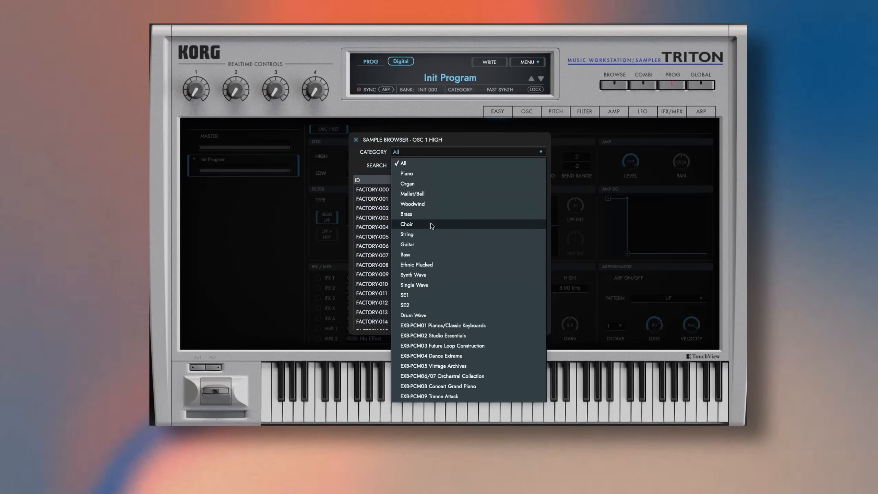
left_click(432, 225)
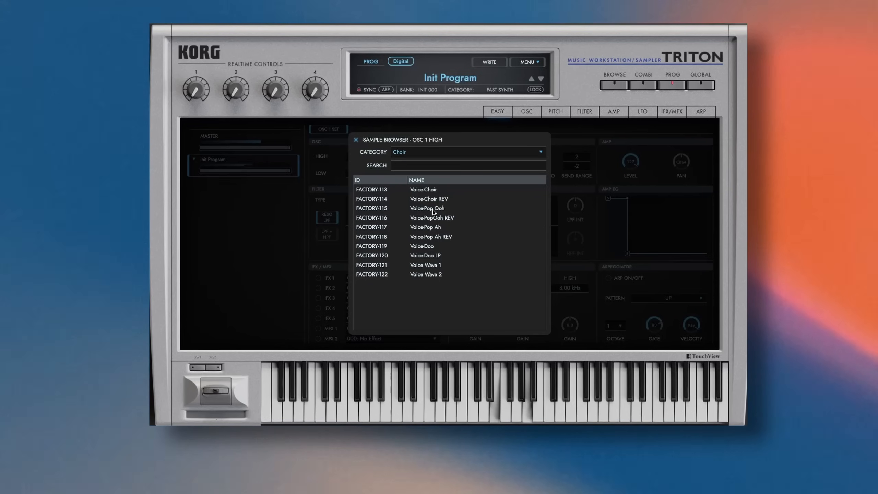
left_click(433, 209)
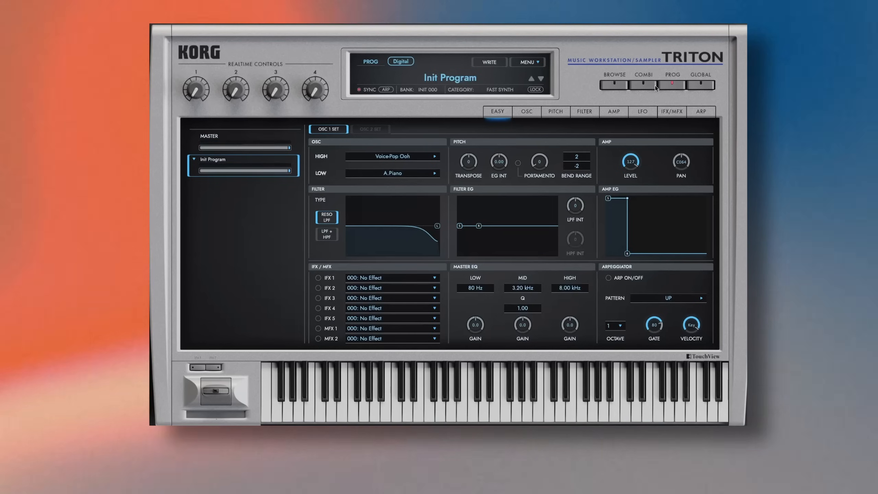
Turn on master effect MFX 2 with 053: Reverb SmoothHall and raise its level to the master.
left_click(671, 111)
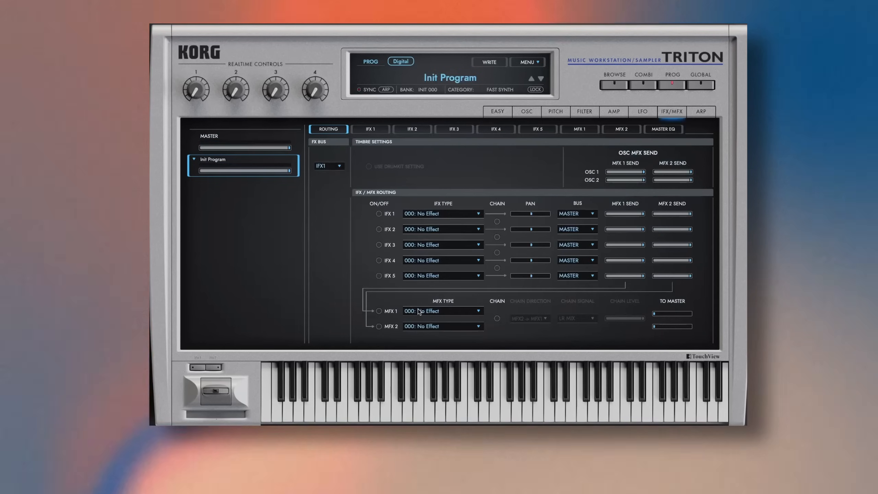
left_click(467, 326)
mouse_move(462, 382)
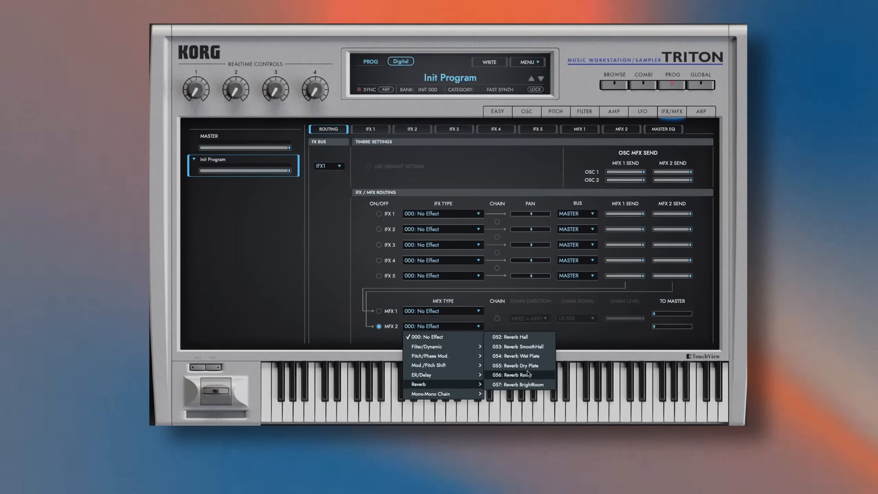
left_click(535, 349)
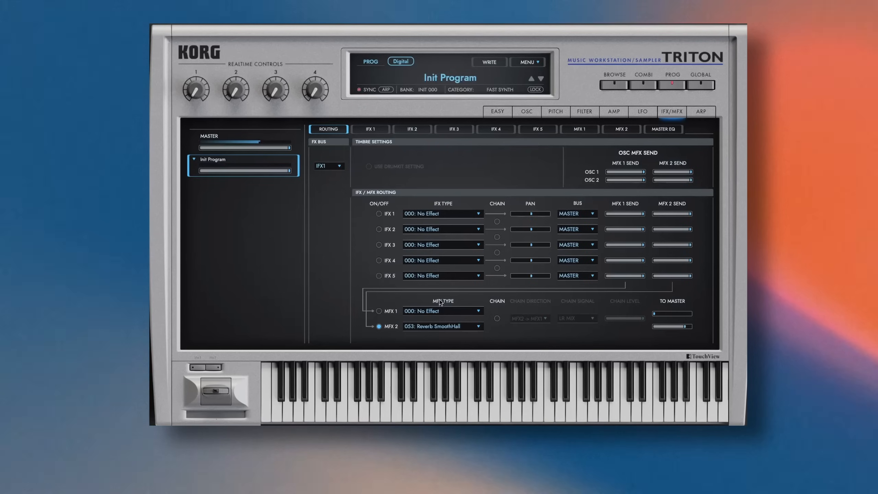
Shape oscillator 1's amp envelope with a zero start level, slow attack, gradual decay to a mid sustain and a release time of about 73.
left_click(488, 115)
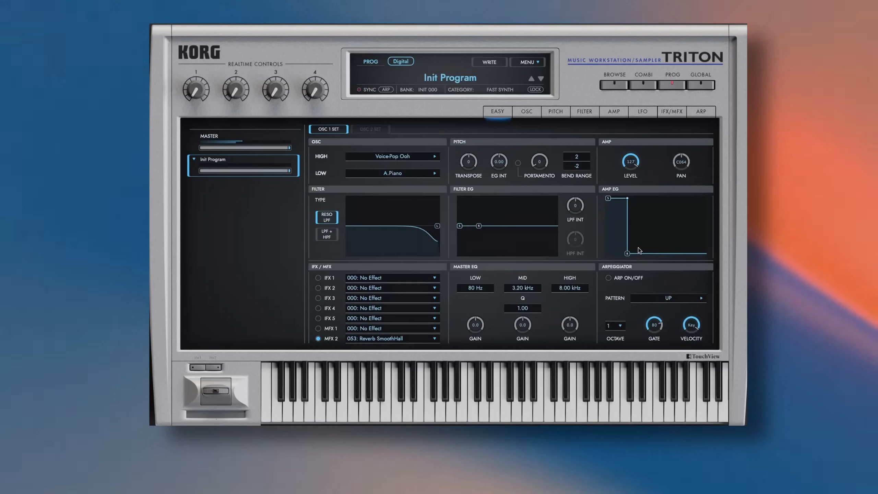
left_click_drag(633, 255, 642, 257)
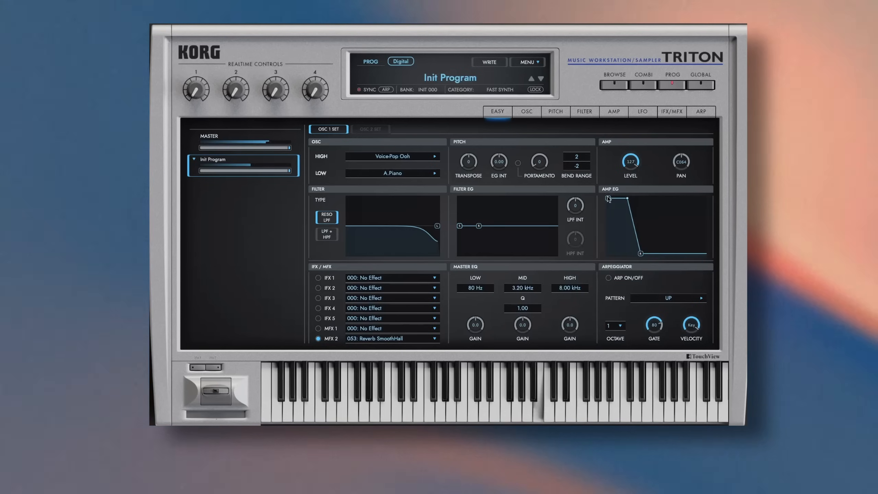
left_click_drag(609, 199, 610, 255)
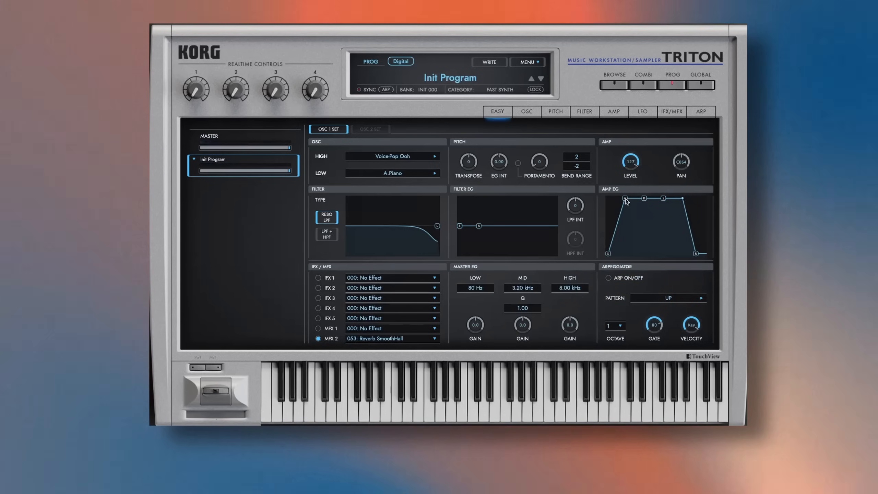
left_click_drag(626, 199, 646, 214)
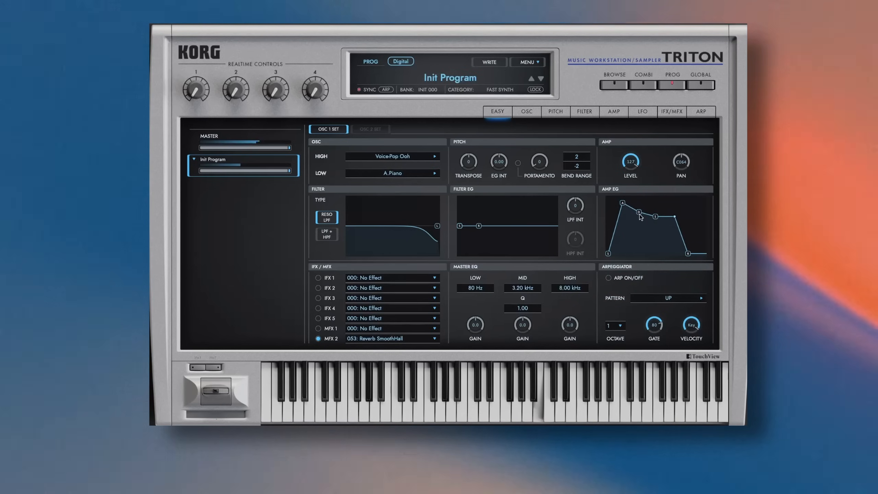
left_click_drag(656, 219, 655, 224)
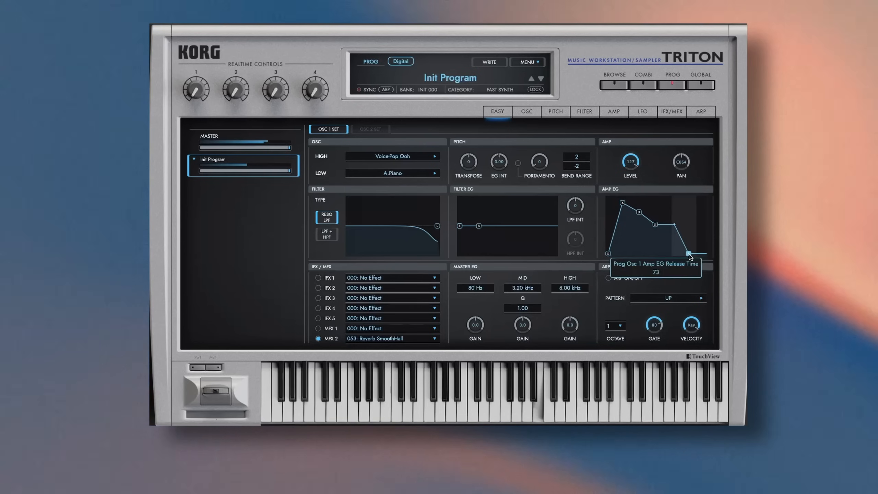
left_click_drag(690, 255, 690, 255)
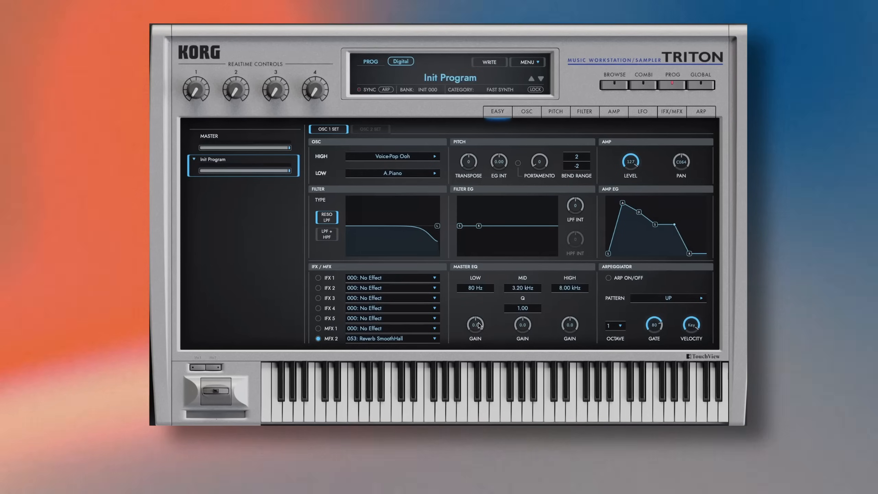
Set the master EQ to low gain -8.0, mid gain 2.0 and high gain 7.0 at 9.50 kHz, and transpose oscillator 1 to -12.
left_click_drag(478, 325, 479, 339)
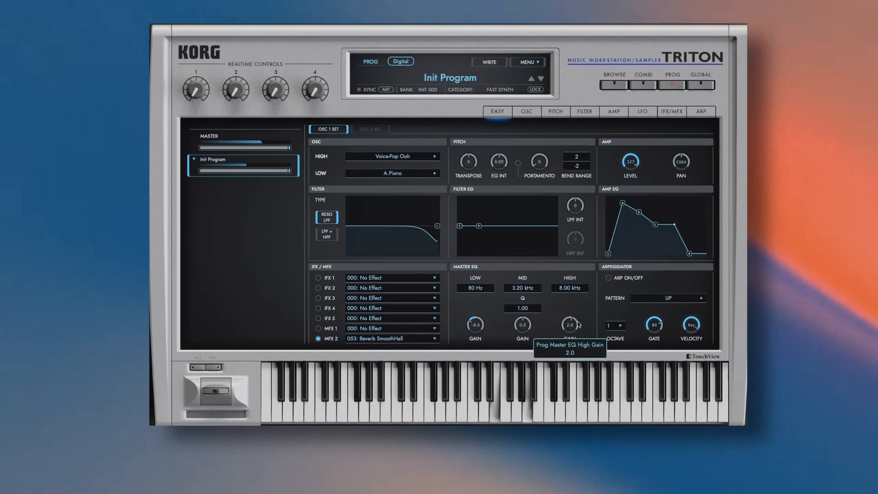
left_click_drag(571, 294, 572, 289)
left_click_drag(573, 319, 575, 316)
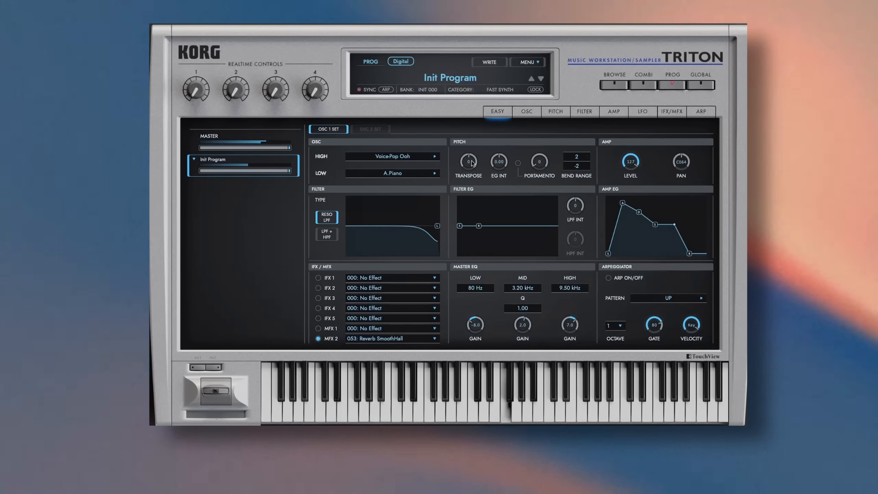
left_click_drag(472, 163, 476, 167)
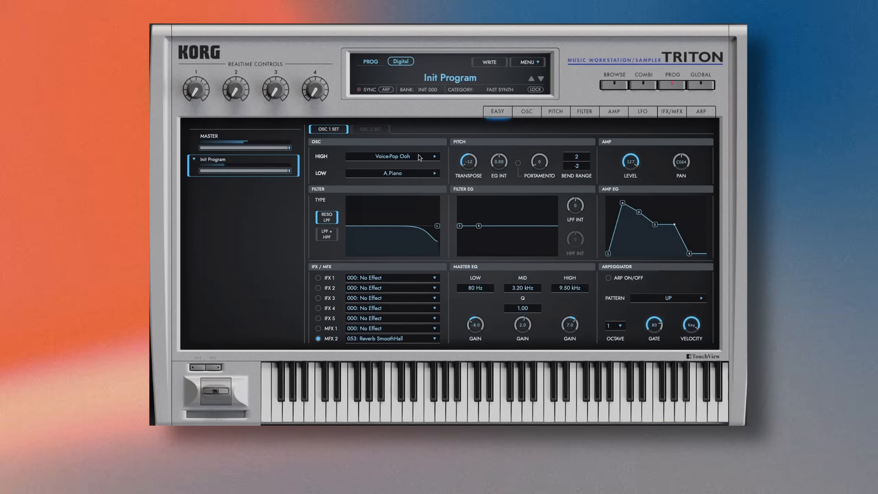
Search all samples for "voice" to audition alternatives for oscillator 1, and choose Voice-Pop Ooh.
left_click(420, 158)
left_click(427, 152)
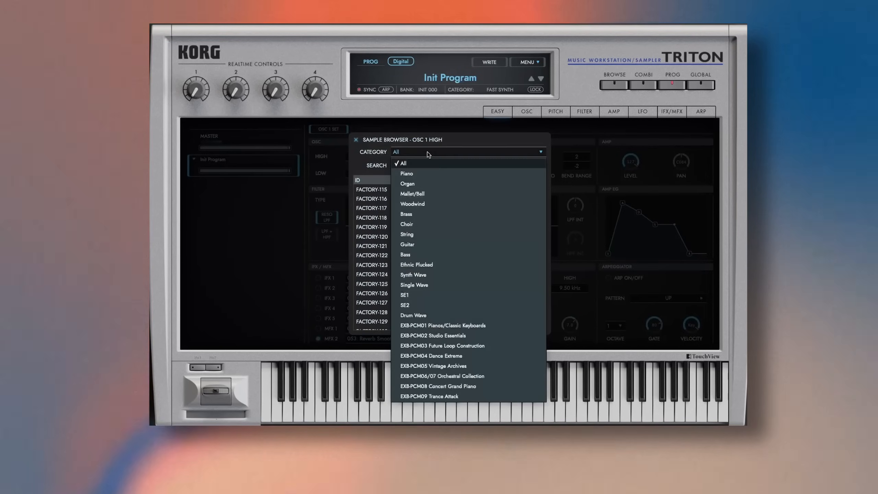
left_click(423, 153)
left_click(423, 166)
type("voice")
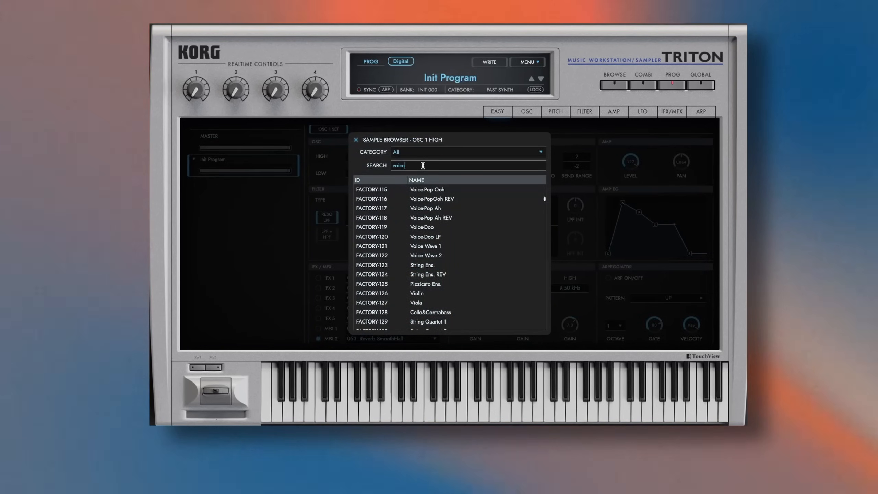
key("Return")
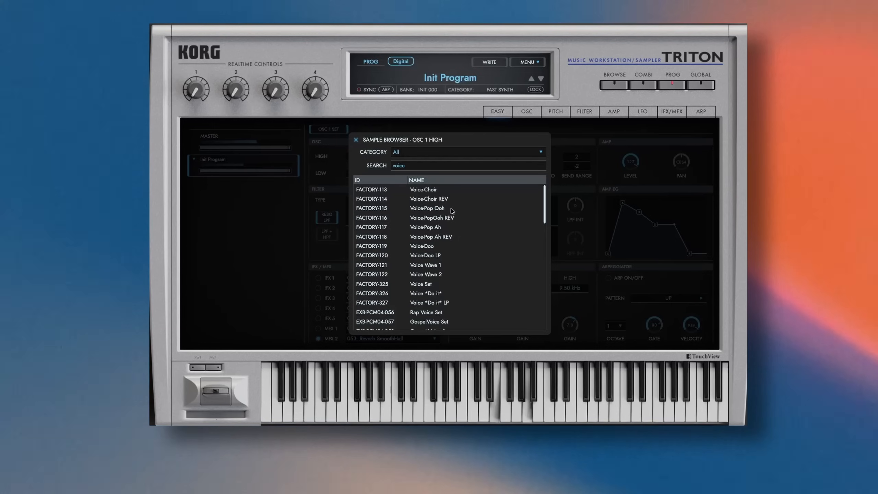
double_click(451, 209)
Switch the oscillator mode to Double and return to the overview with oscillator 2's settings.
left_click(526, 113)
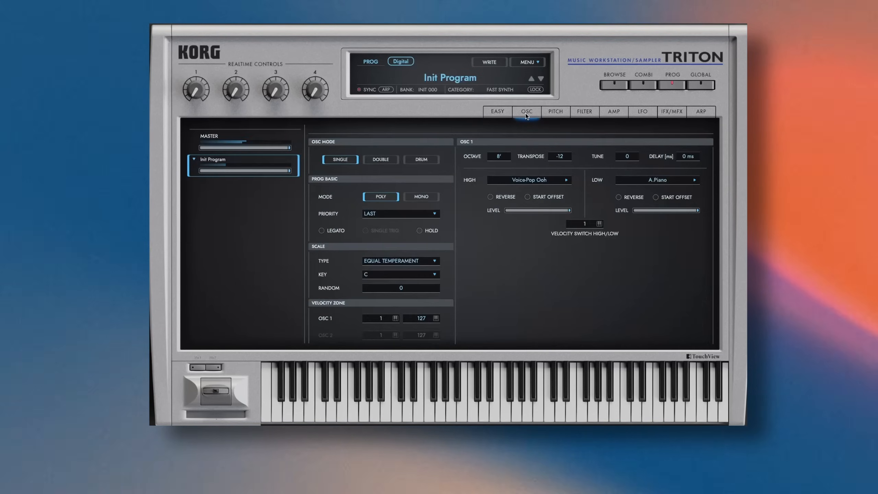
left_click(386, 162)
left_click(497, 111)
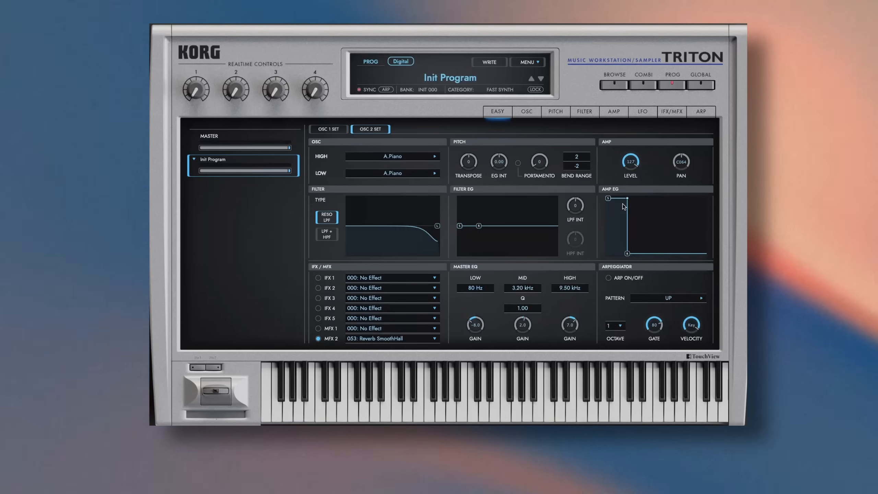
Shape oscillator 2's amp envelope with a zero start level, slow attack, longer release, slope time 99 and sustain level 37.
left_click_drag(627, 198, 609, 255)
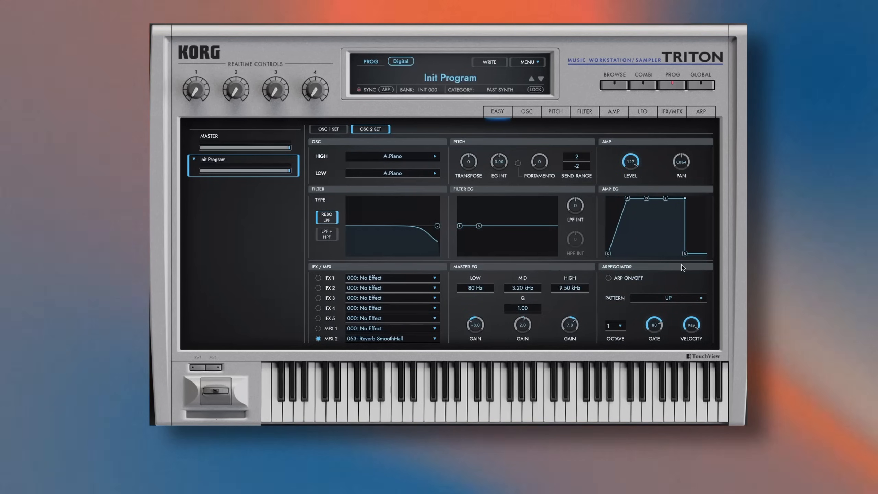
left_click_drag(685, 254, 695, 255)
left_click_drag(627, 199, 629, 222)
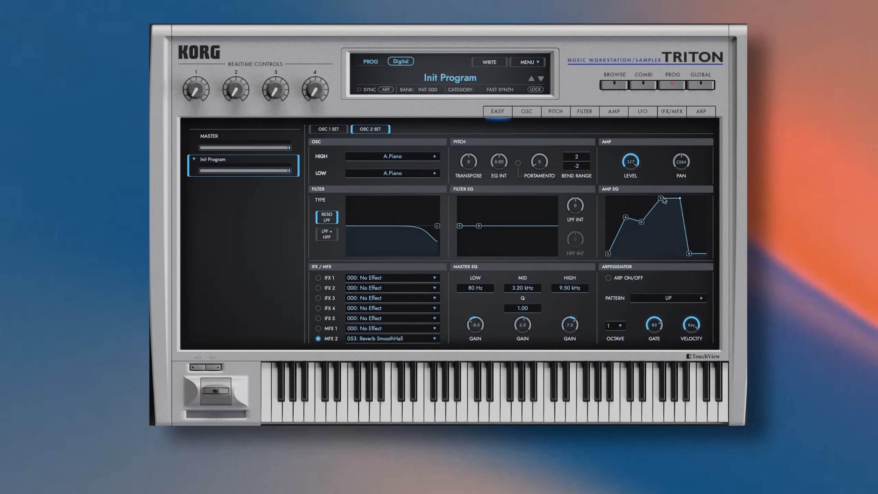
left_click_drag(663, 198, 664, 232)
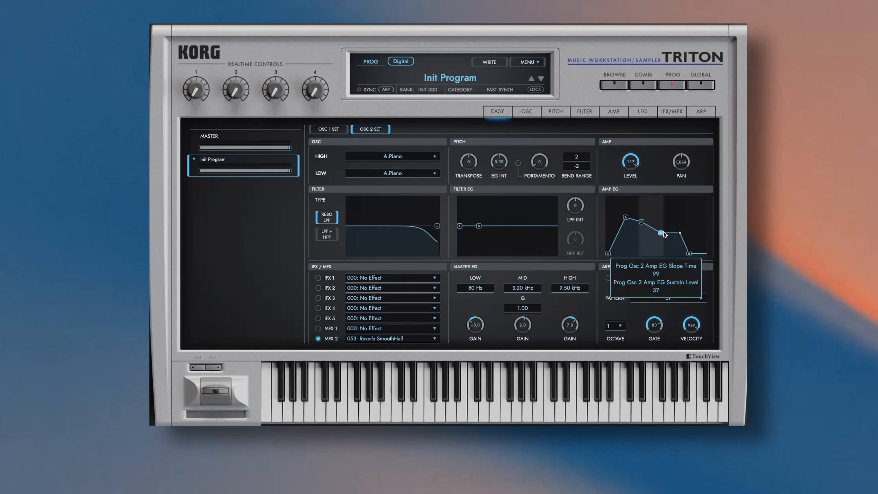
Assign Voice-Pop Ooh from the Choir category as oscillator 2's high sample.
left_click(393, 157)
left_click(434, 152)
left_click(435, 159)
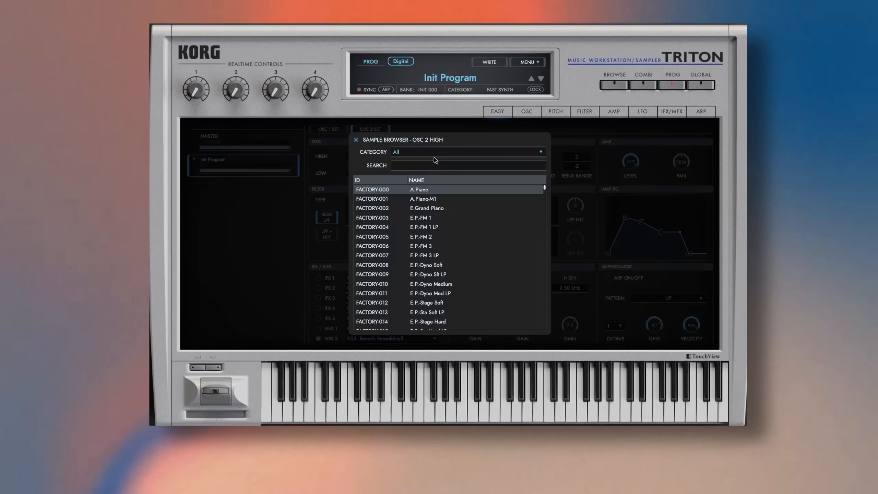
left_click(430, 165)
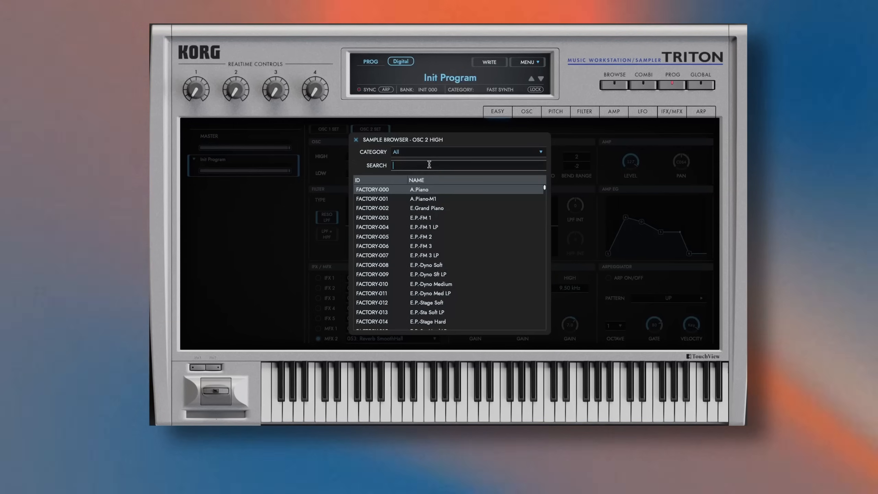
left_click(431, 152)
left_click(441, 218)
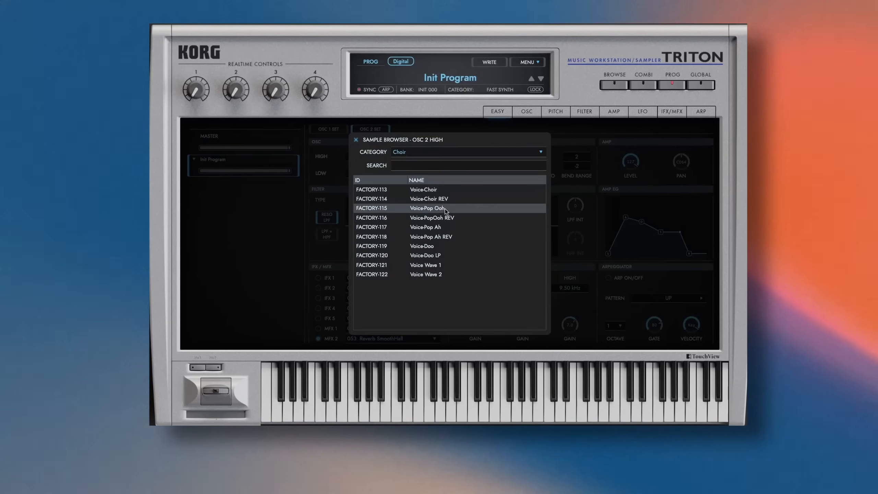
left_click(444, 209)
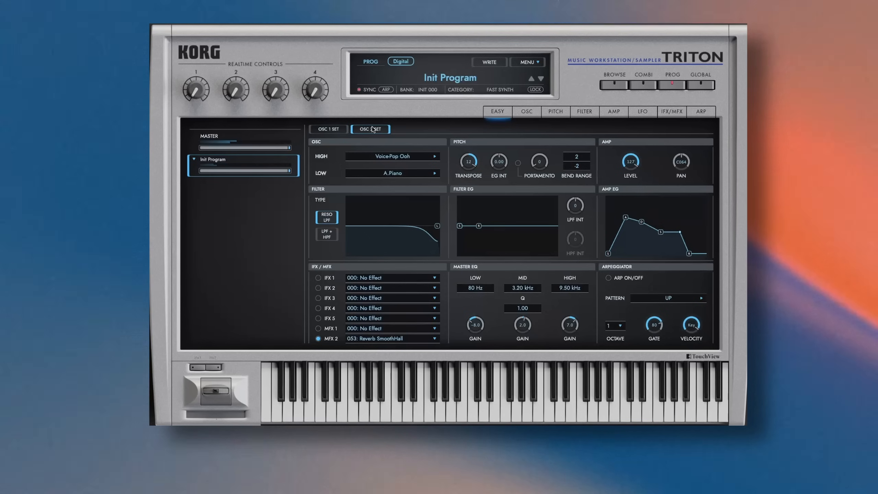
Set oscillator 2's transpose to -12 and tune to -8, and raise its amp envelope's attack level with a shorter attack time.
mouse_move(626, 218)
left_mouse_down()
mouse_move(614, 207)
mouse_move(625, 212)
left_mouse_up()
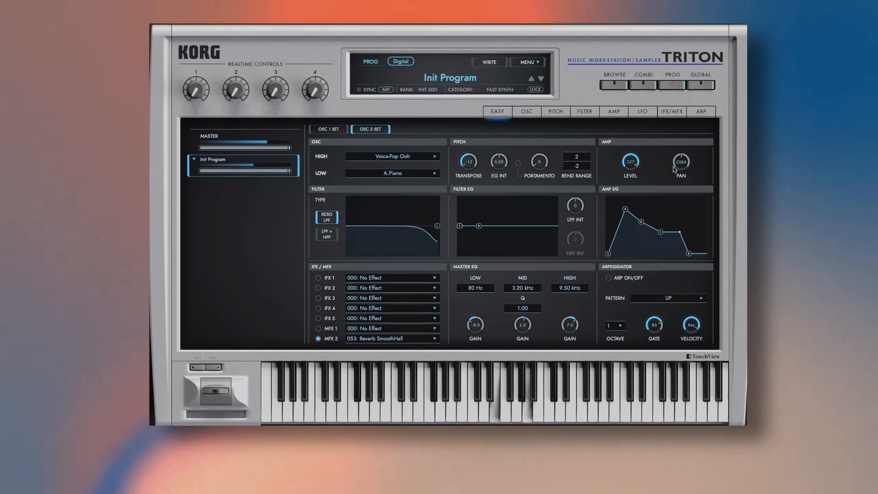
left_click(521, 111)
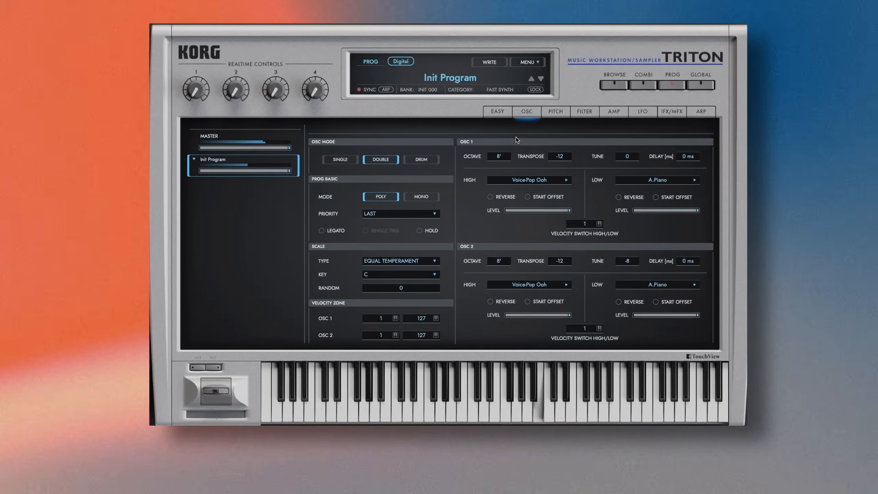
left_click(497, 111)
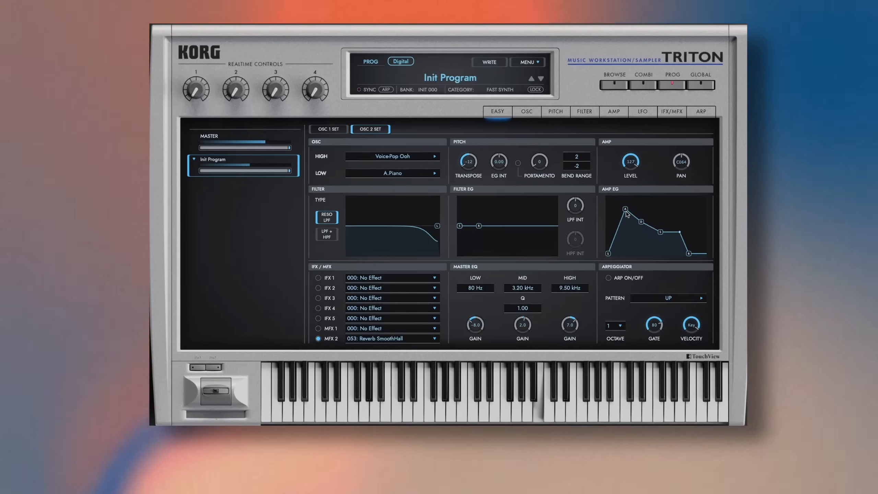
left_click_drag(625, 207, 616, 205)
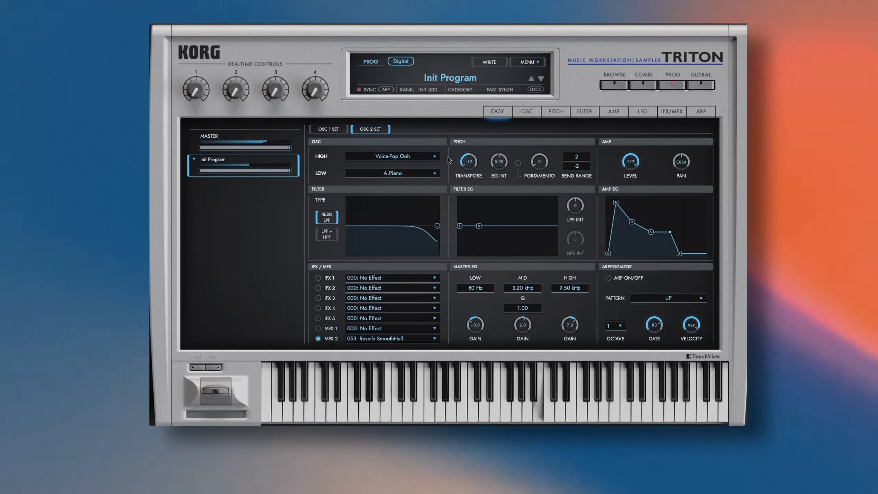
Search all samples for "string" and try AnaStrings 1 REV as oscillator 2's high sample.
left_click(435, 157)
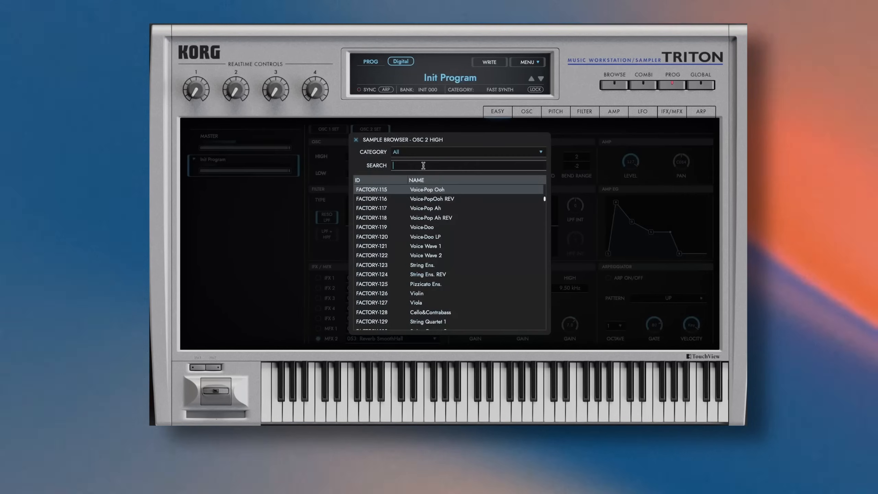
left_click(425, 164)
type("string")
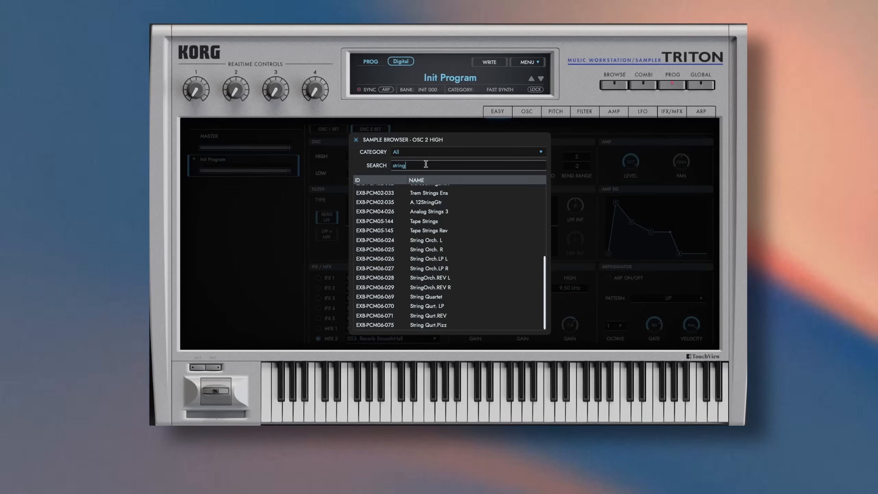
scroll(428, 243, "up", 5)
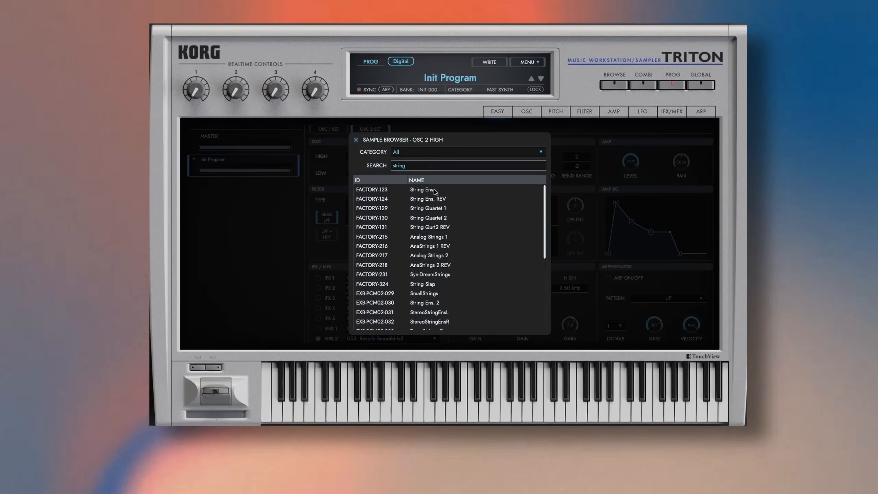
left_click(446, 246)
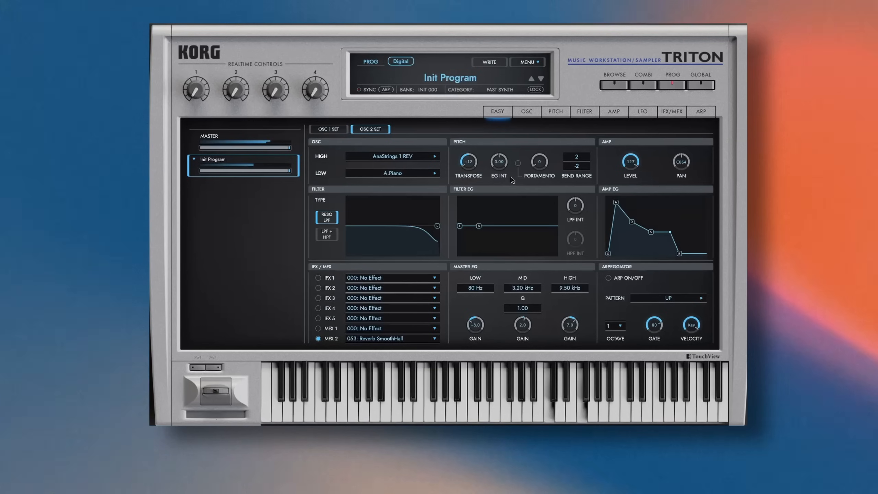
Slightly lengthen oscillator 2's amp attack and audition its transpose at 0 before returning it to -12.
left_click_drag(618, 203, 620, 203)
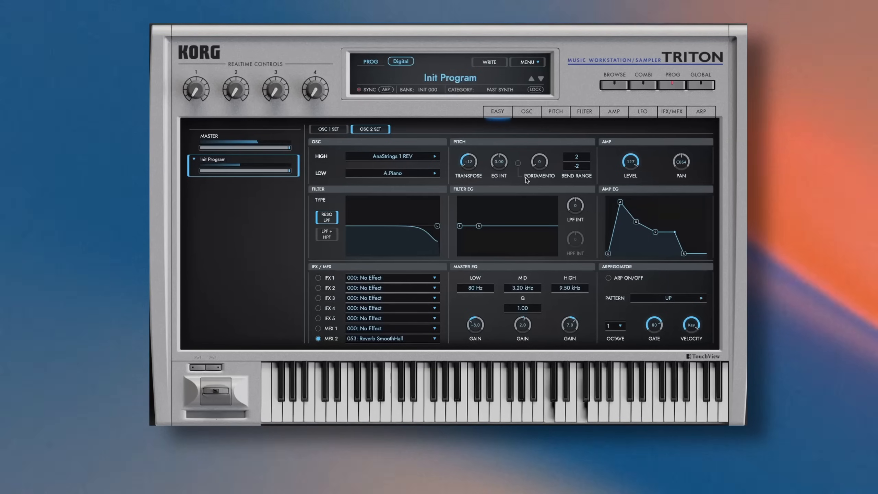
left_click_drag(469, 157, 474, 133)
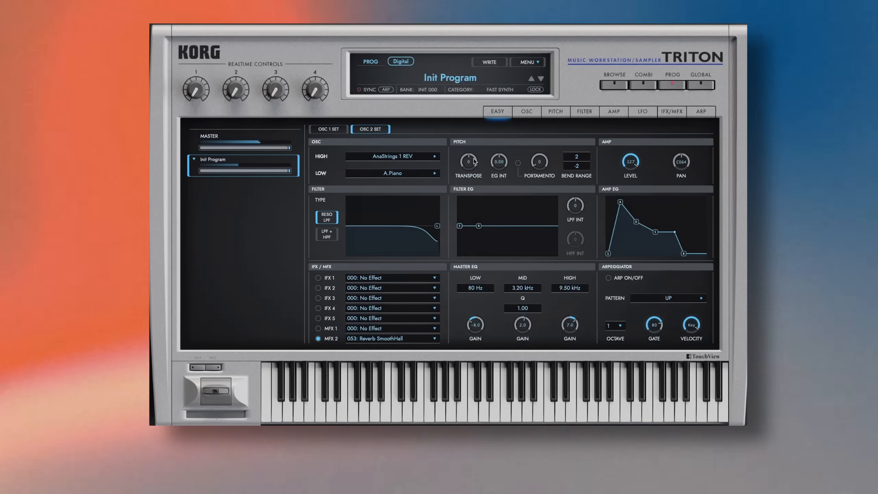
left_click_drag(470, 162, 466, 213)
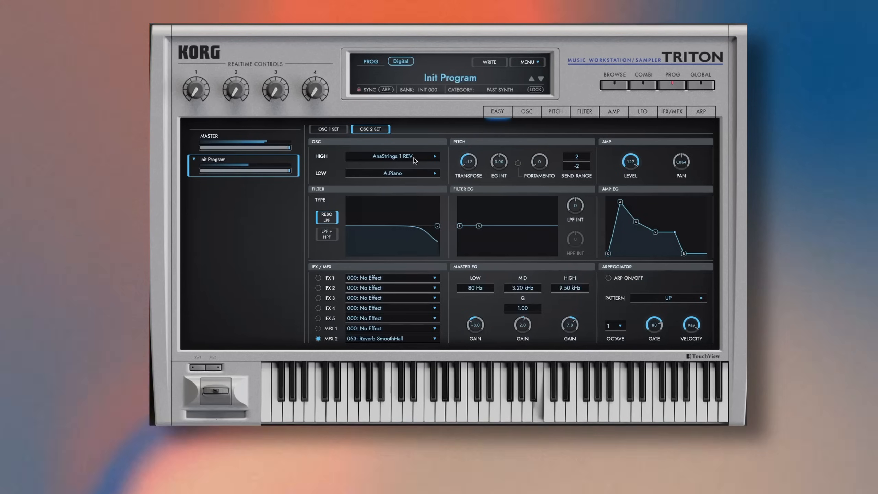
Search the samples for "saw", assign Saw as oscillator 2's high sample, and lower its low-pass filter cutoff.
left_click(414, 161)
double_click(424, 165)
type("saw")
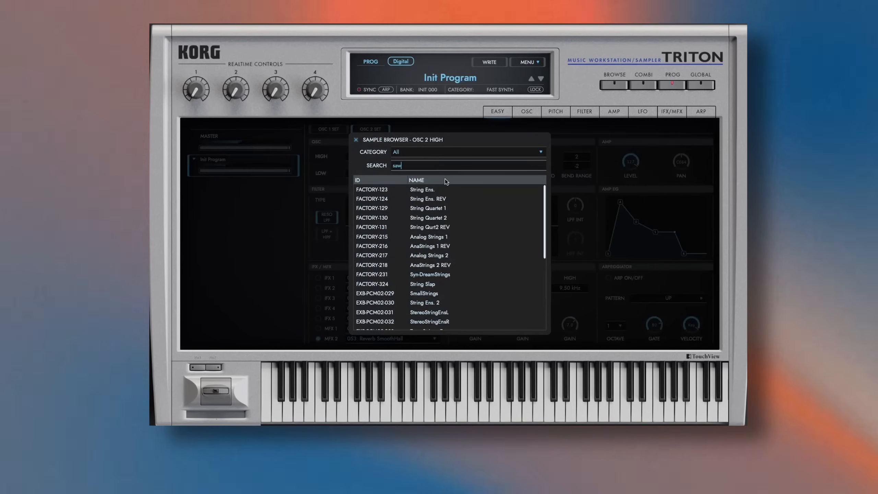
double_click(437, 199)
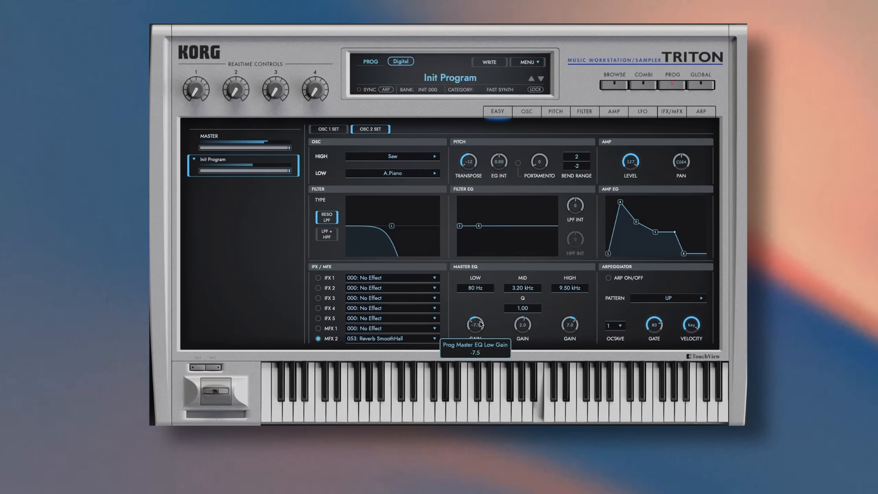
Raise the master EQ low gain to about -4.5 and bring up oscillator 1's settings.
left_click_drag(480, 324, 483, 320)
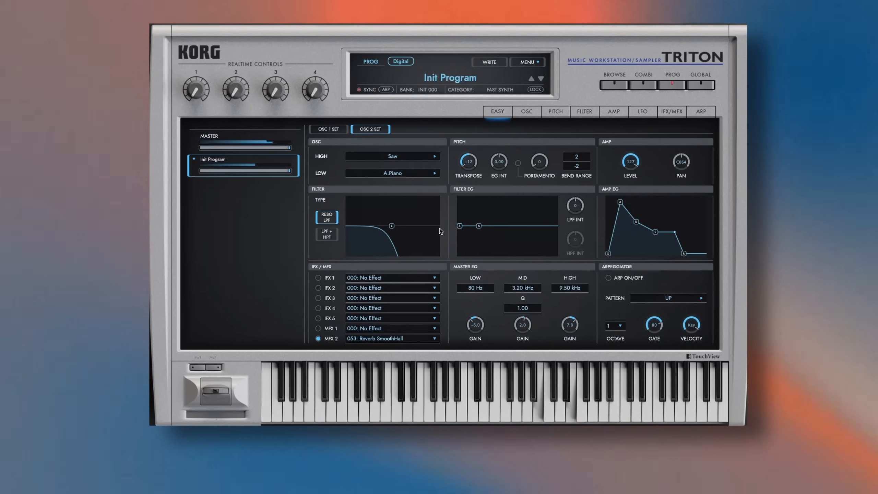
left_click(337, 129)
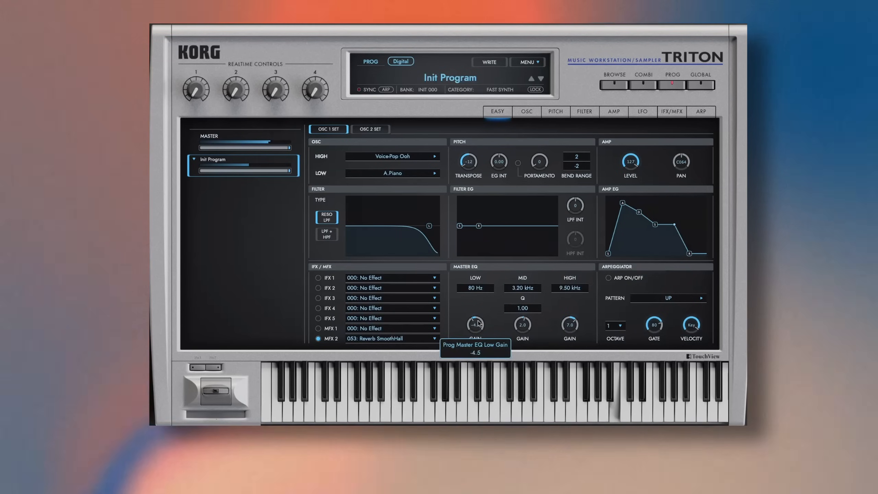
left_click_drag(480, 329, 479, 322)
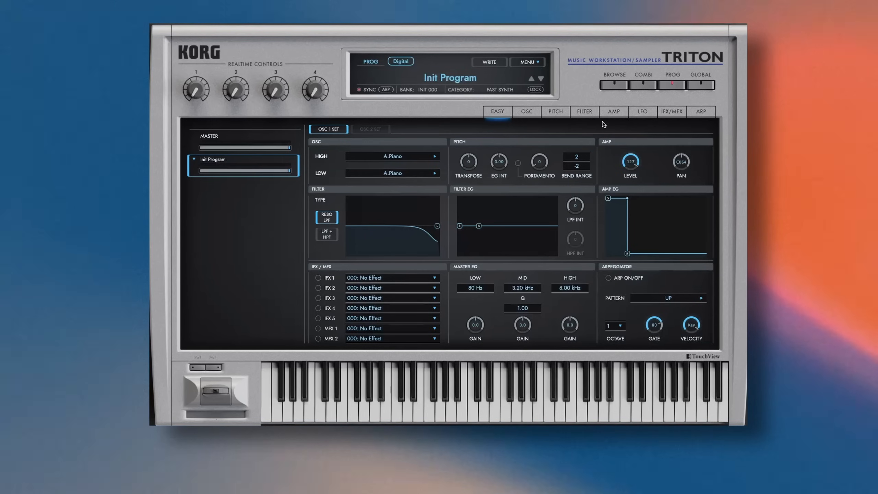
In the fresh Init Program, assign 053: Reverb SmoothHall to MFX 2 and raise its level to master to full.
left_click(400, 338)
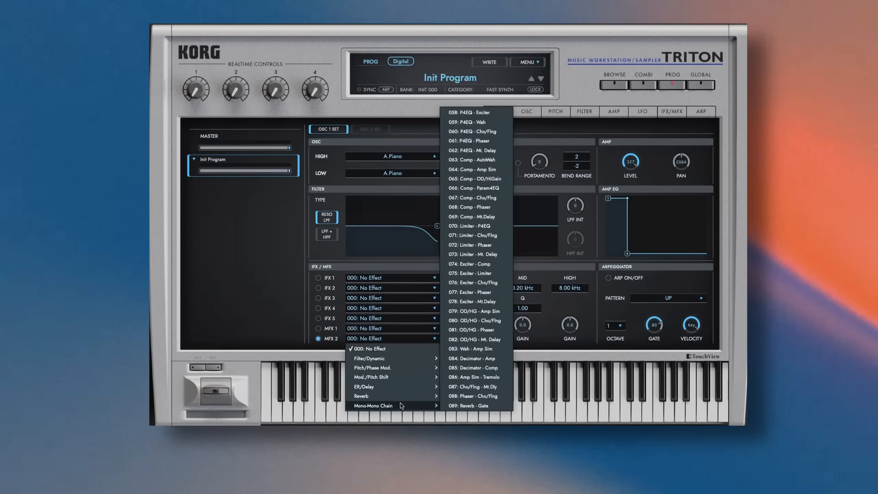
mouse_move(425, 361)
left_click(466, 386)
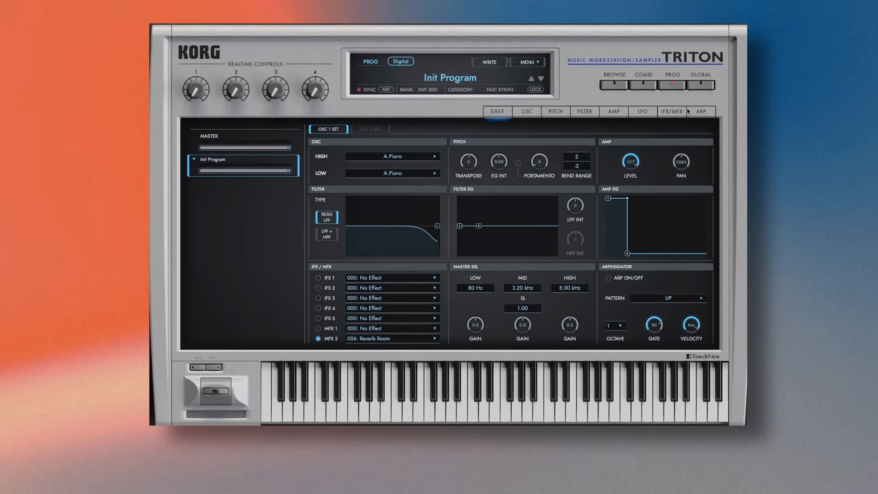
left_click(672, 112)
left_click_drag(654, 326, 691, 326)
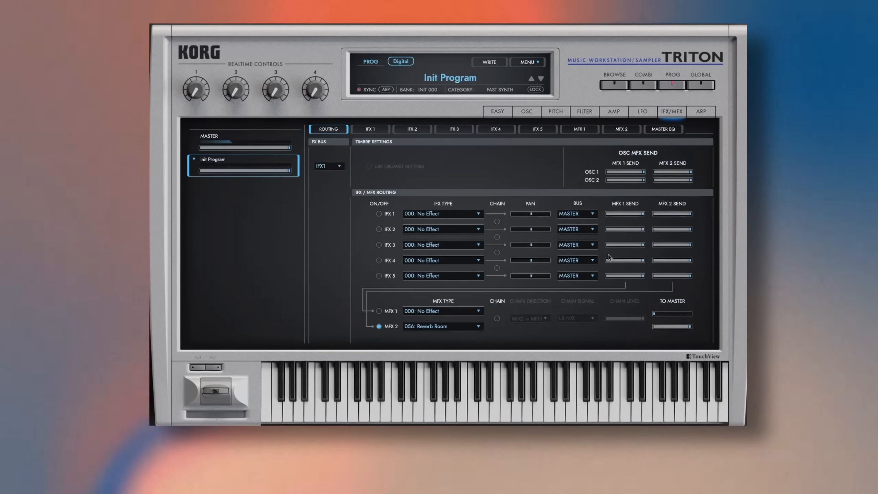
left_click(459, 325)
mouse_move(464, 383)
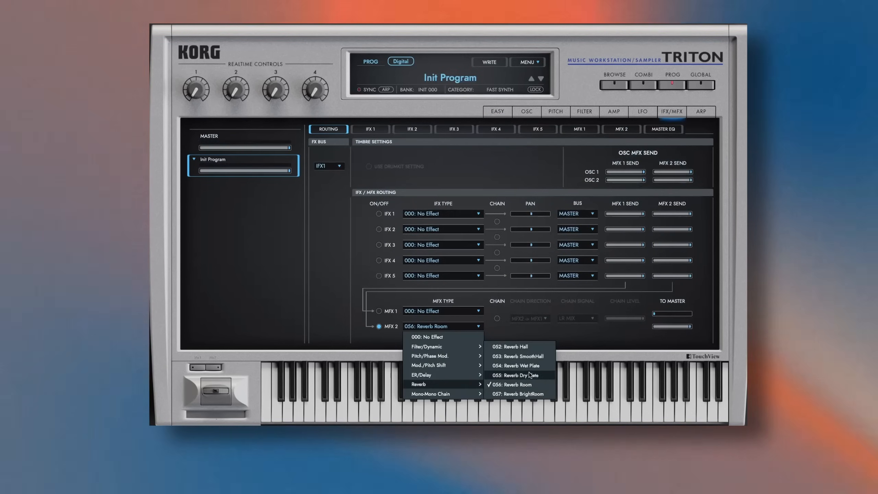
left_click(539, 356)
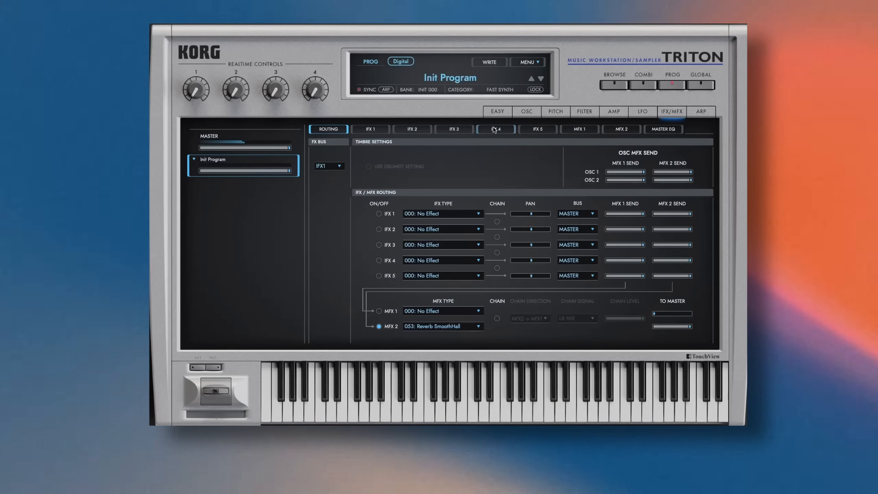
Return to the overview and assign Saw as oscillator 1's high sample.
left_click(497, 111)
left_click(403, 170)
type("voice")
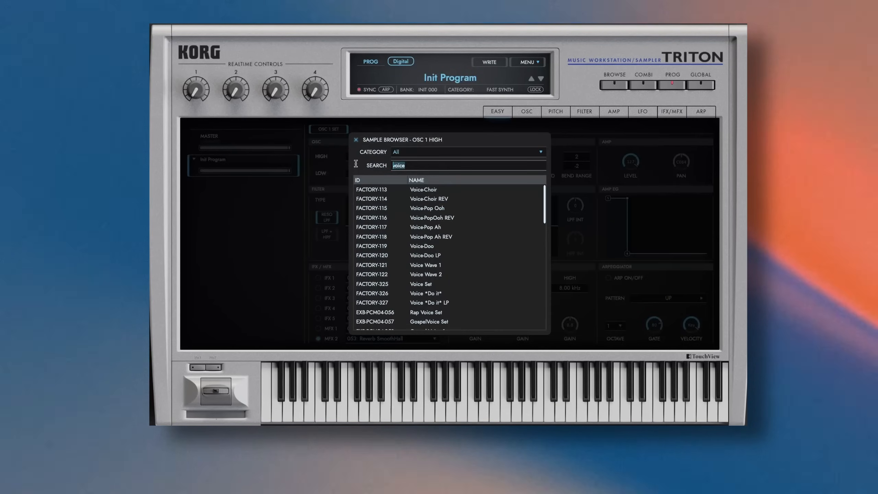
left_click(430, 199)
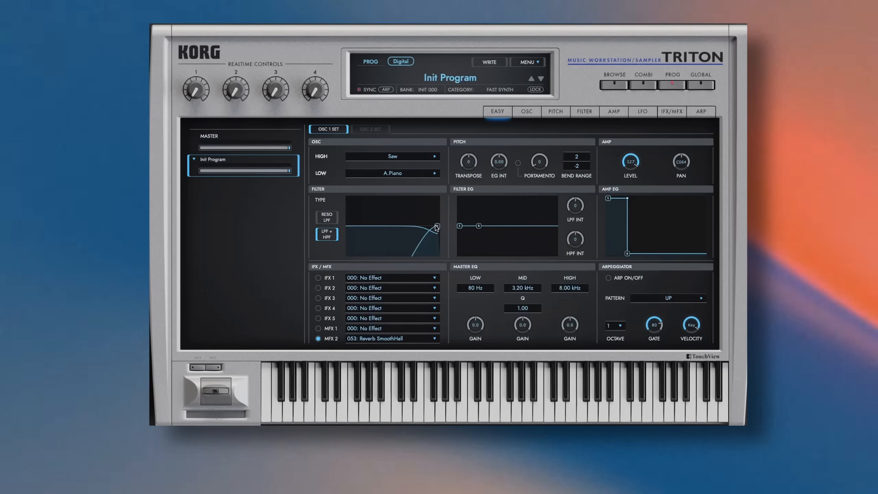
Switch oscillator 1's filter to LPF + HPF and sweep the high-pass cutoff, leaving it just below the low-pass cutoff.
left_click_drag(436, 226, 424, 226)
left_click_drag(438, 226, 428, 228)
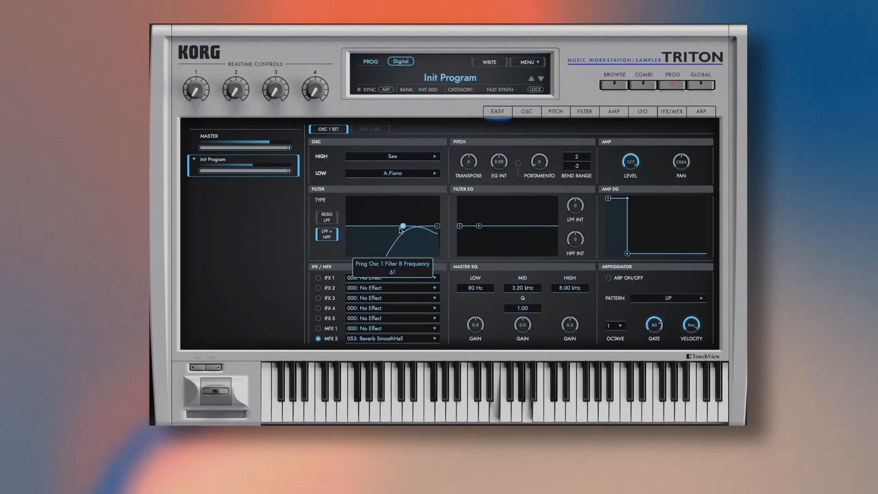
mouse_move(428, 228)
left_mouse_down()
mouse_move(441, 225)
mouse_move(412, 231)
mouse_move(434, 234)
left_mouse_up()
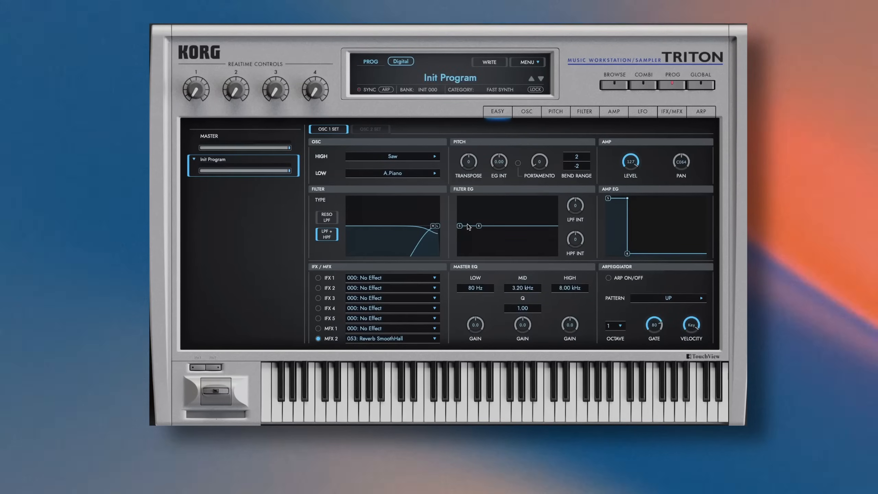
Shape oscillator 1's filter envelope with a raised attack peak and a decay to a low sustain, and set HPF intensity to -99.
left_click(479, 224)
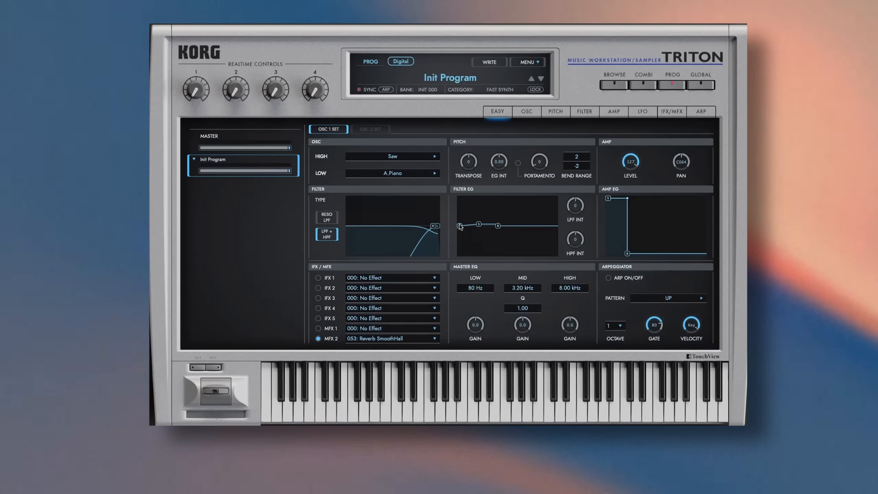
left_click_drag(479, 224, 476, 210)
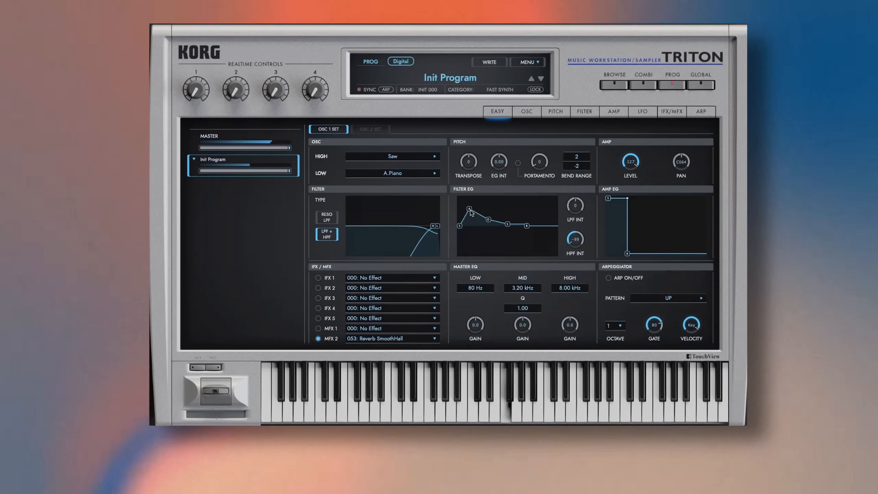
left_click_drag(471, 211, 473, 209)
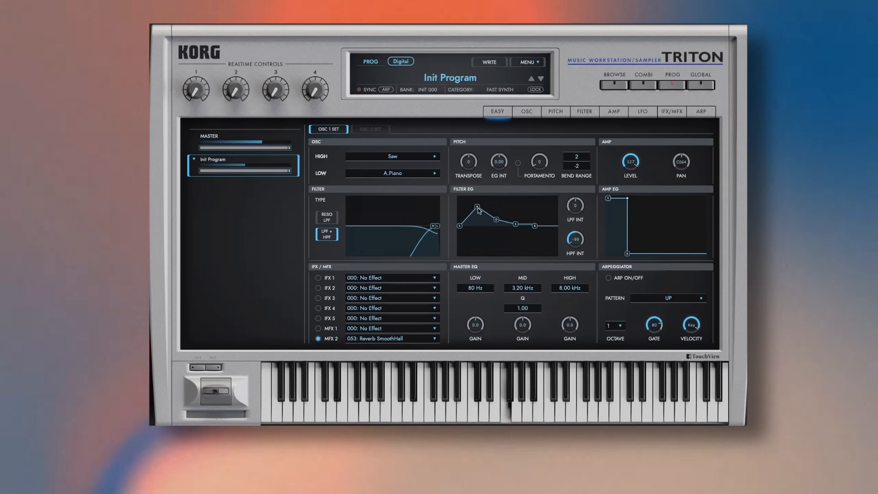
left_click_drag(479, 211, 491, 226)
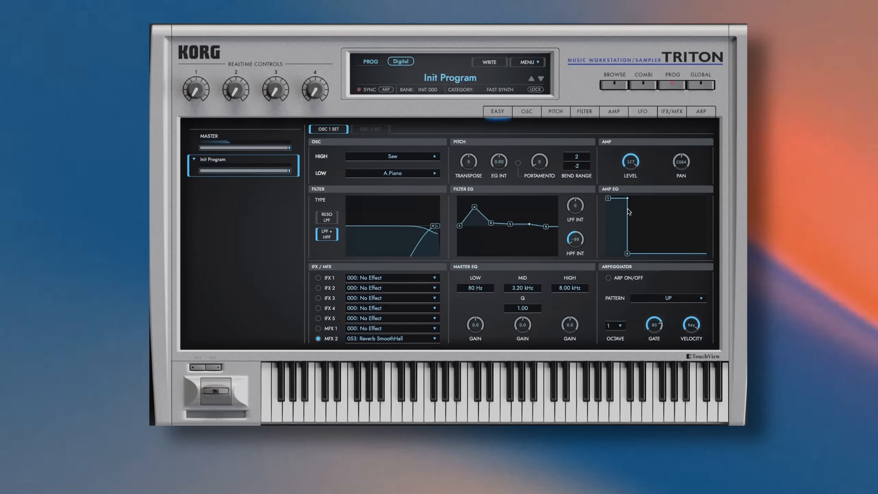
Lengthen the release of oscillator 1's amp envelope slightly so the level slopes down instead of cutting off.
left_click_drag(630, 255, 638, 257)
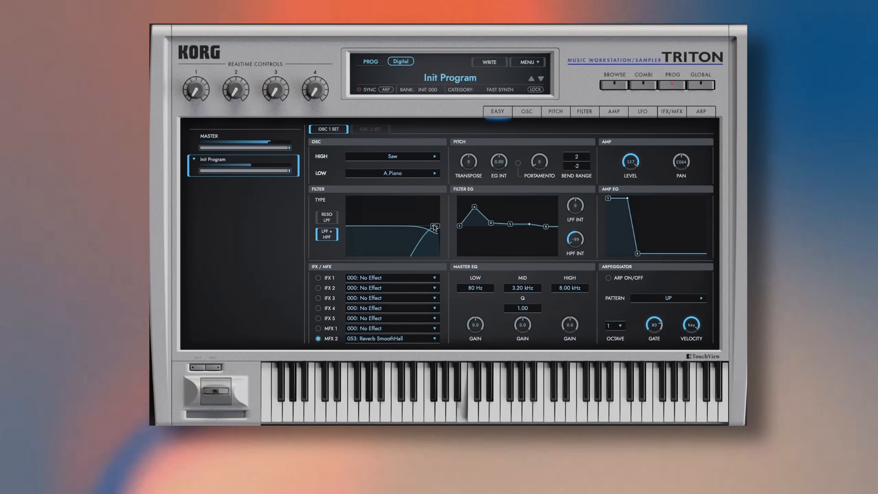
Switch the oscillator mode to Double and copy oscillator 1's settings to oscillator 2.
left_click(523, 114)
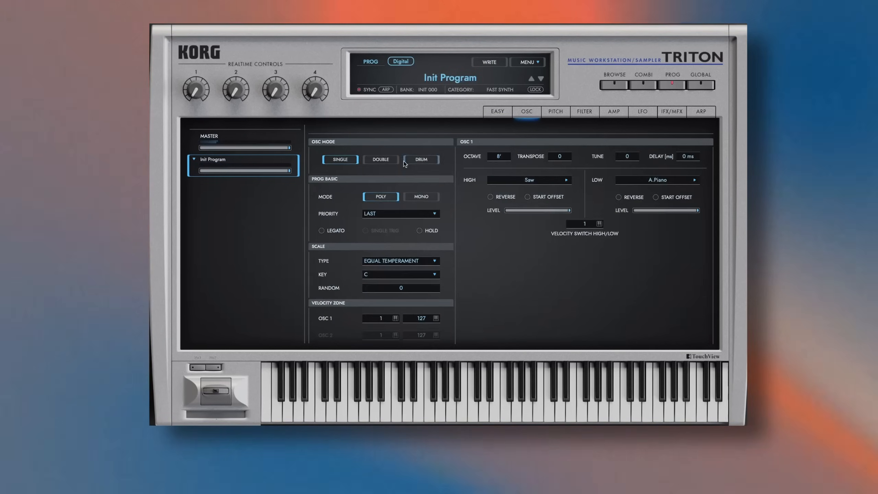
left_click(488, 112)
right_click(195, 161)
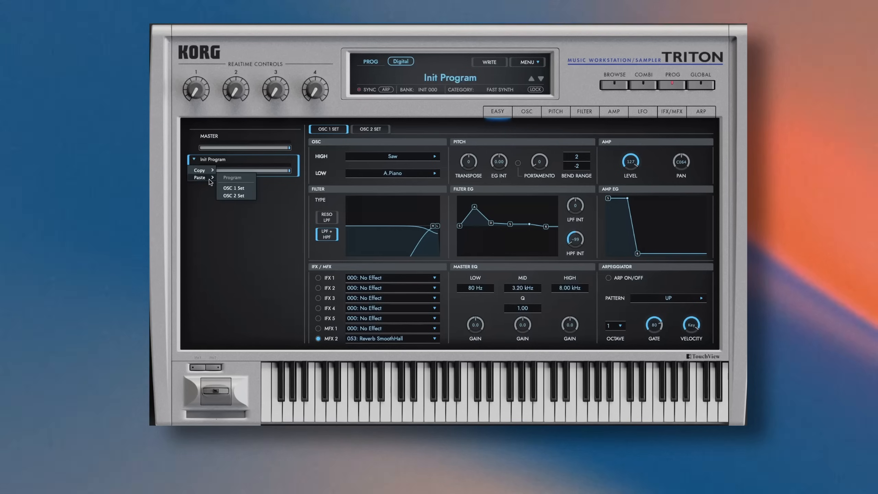
left_click(238, 196)
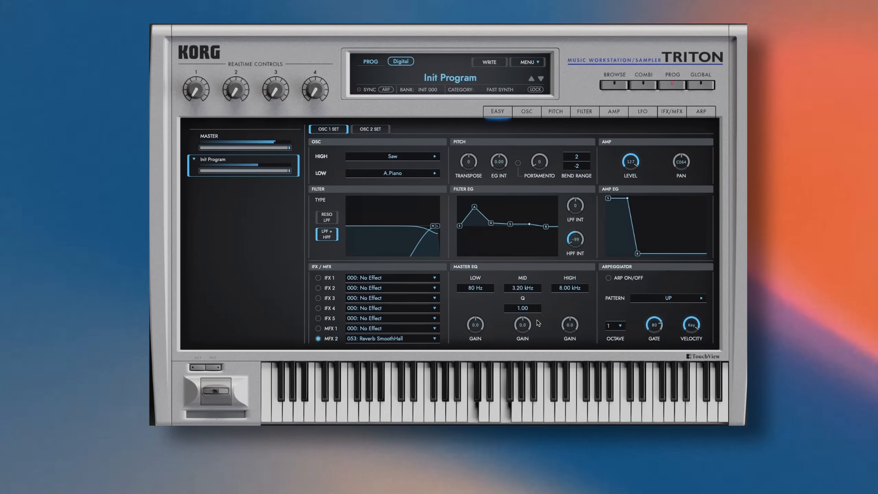
Enable IFX 1 with 016: Stereo Chorus as its effect and return to the program overview.
left_click(671, 117)
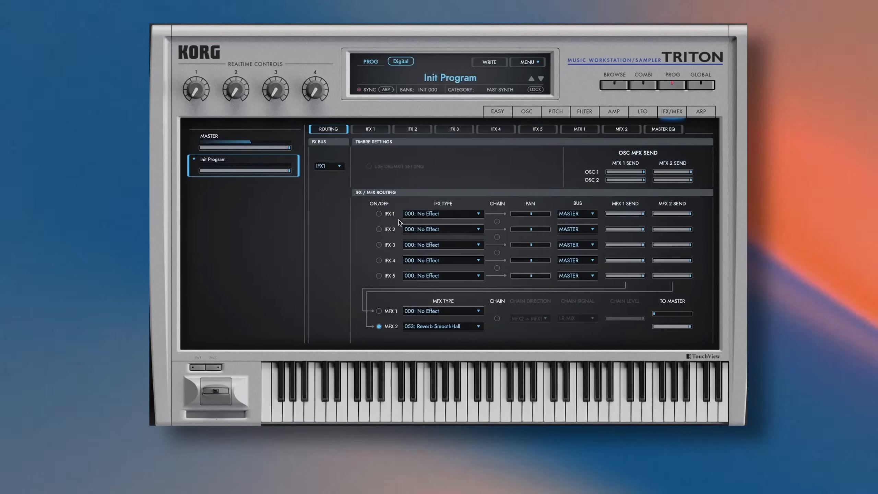
left_click(436, 214)
mouse_move(451, 254)
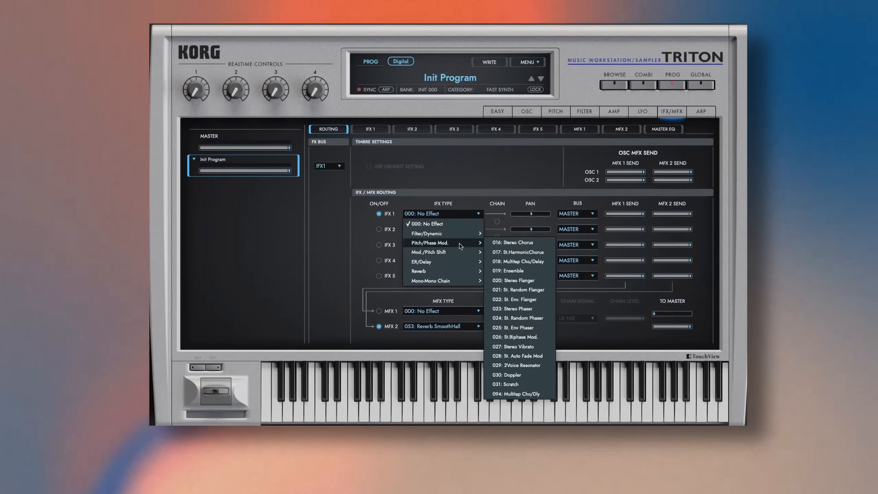
left_click(515, 243)
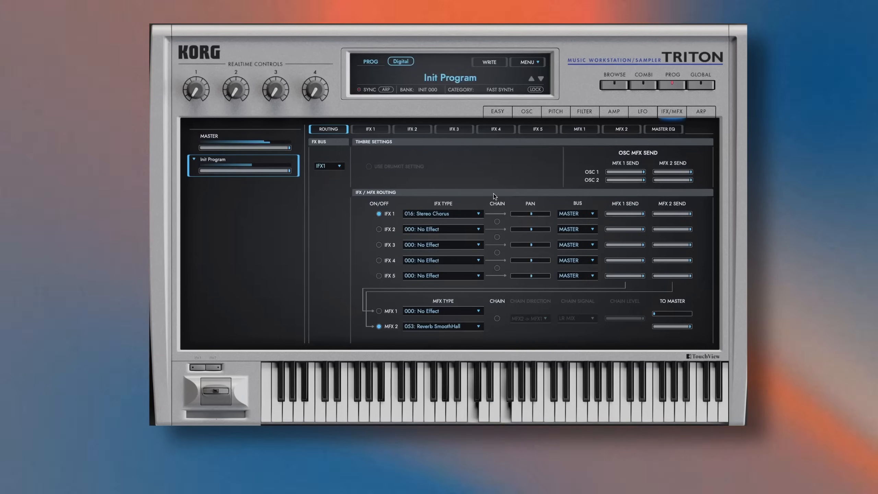
left_click(498, 111)
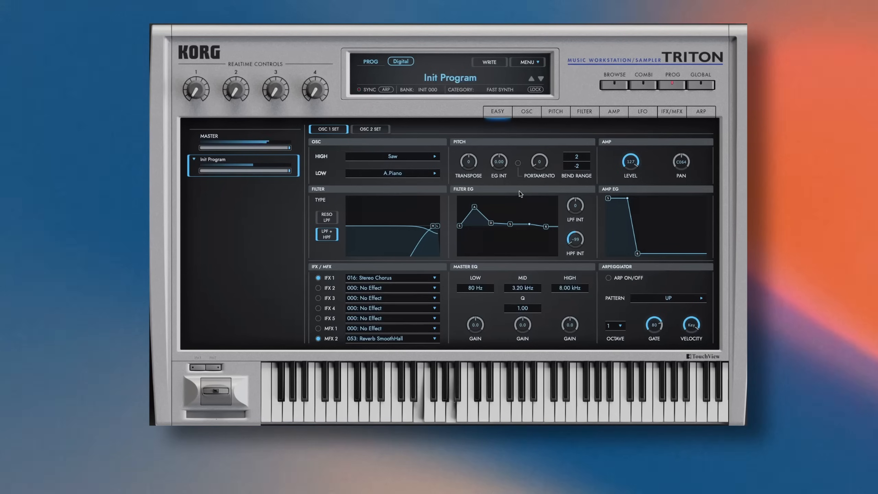
Raise the attack peak of oscillator 1's filter envelope and set oscillator 2's tune to -5.
left_click_drag(475, 208, 477, 202)
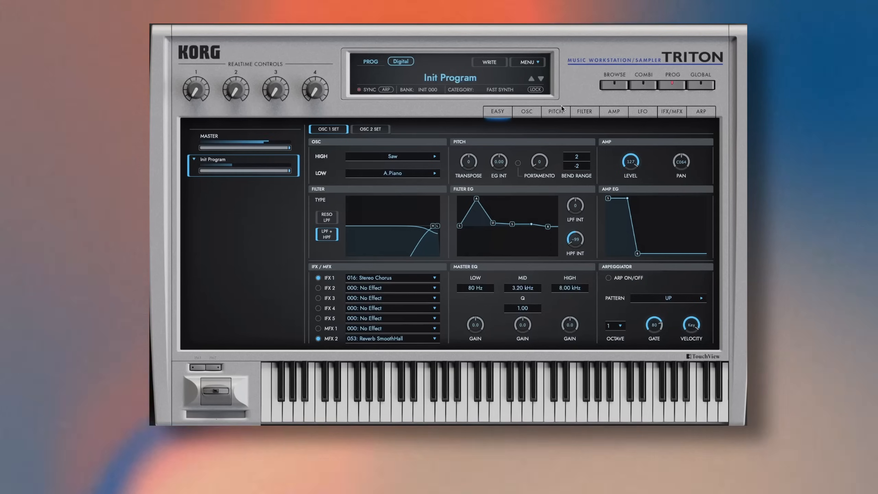
left_click(529, 114)
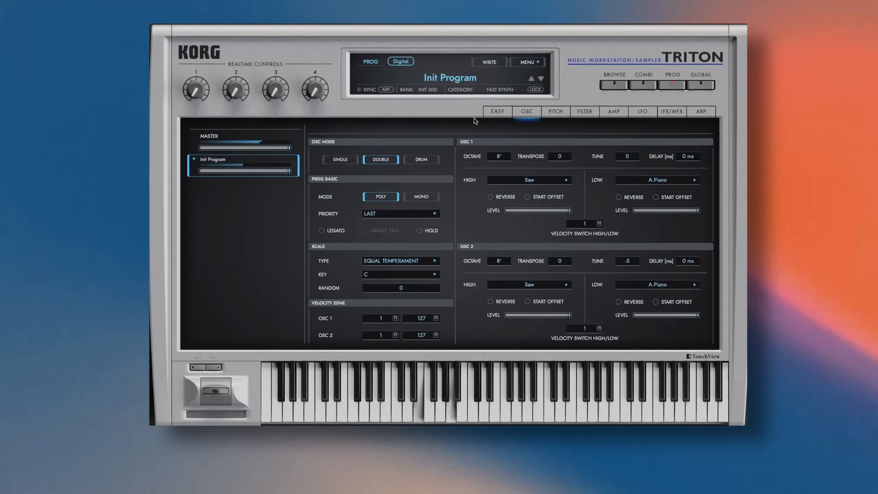
left_click(497, 114)
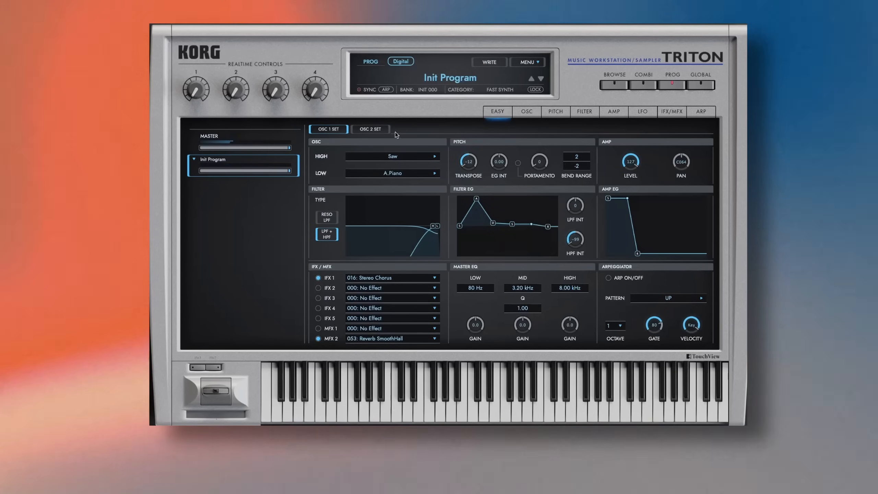
Raise the attack peak of oscillator 2's filter envelope to match oscillator 1, and return to oscillator 1's settings.
left_click(381, 129)
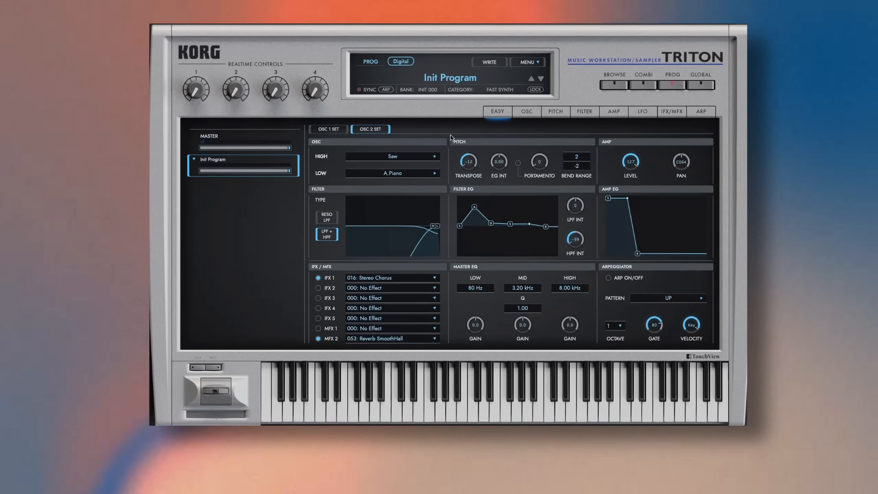
left_click_drag(475, 207, 475, 198)
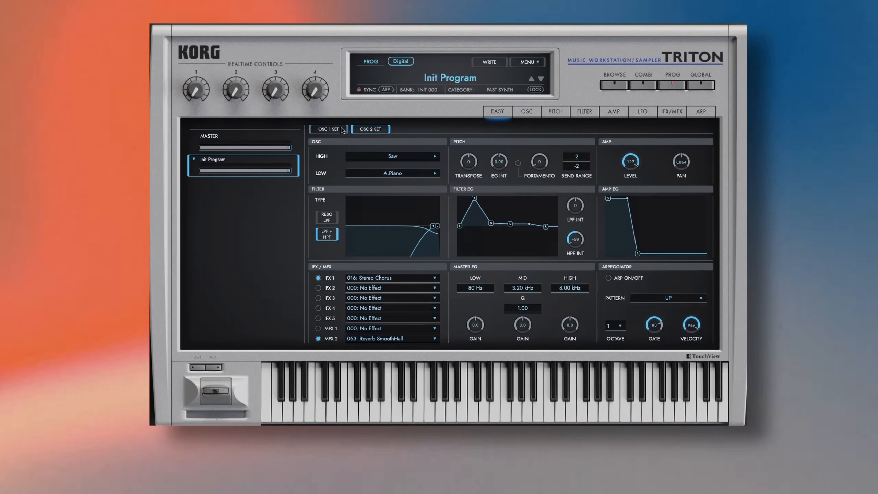
left_click(342, 131)
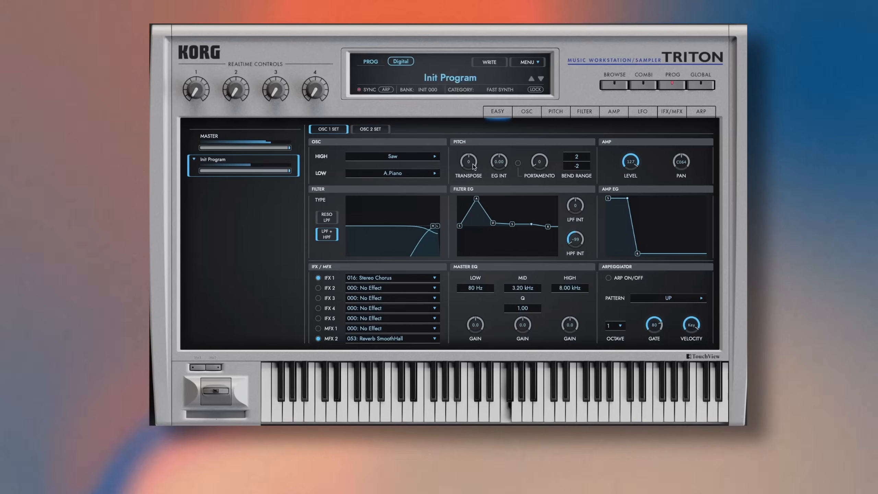